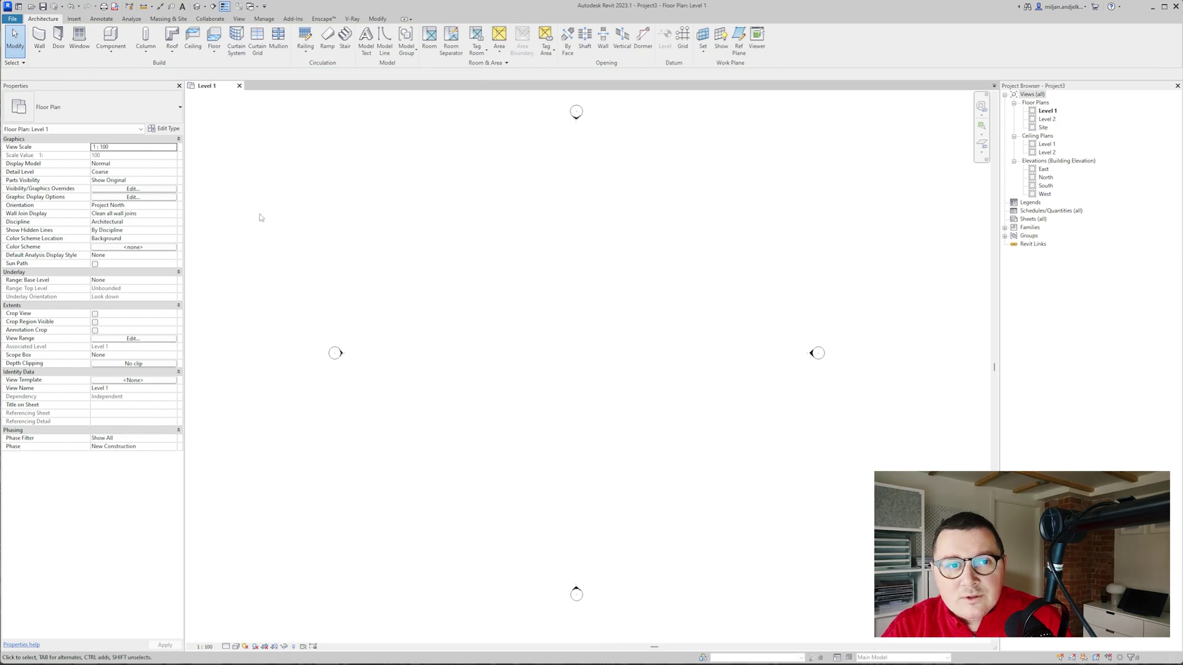
- Draw a horizontal Basic Wall of type Generic - 300mm, about 8000 mm long, in the middle of the Level 1 plan
click(42, 44)
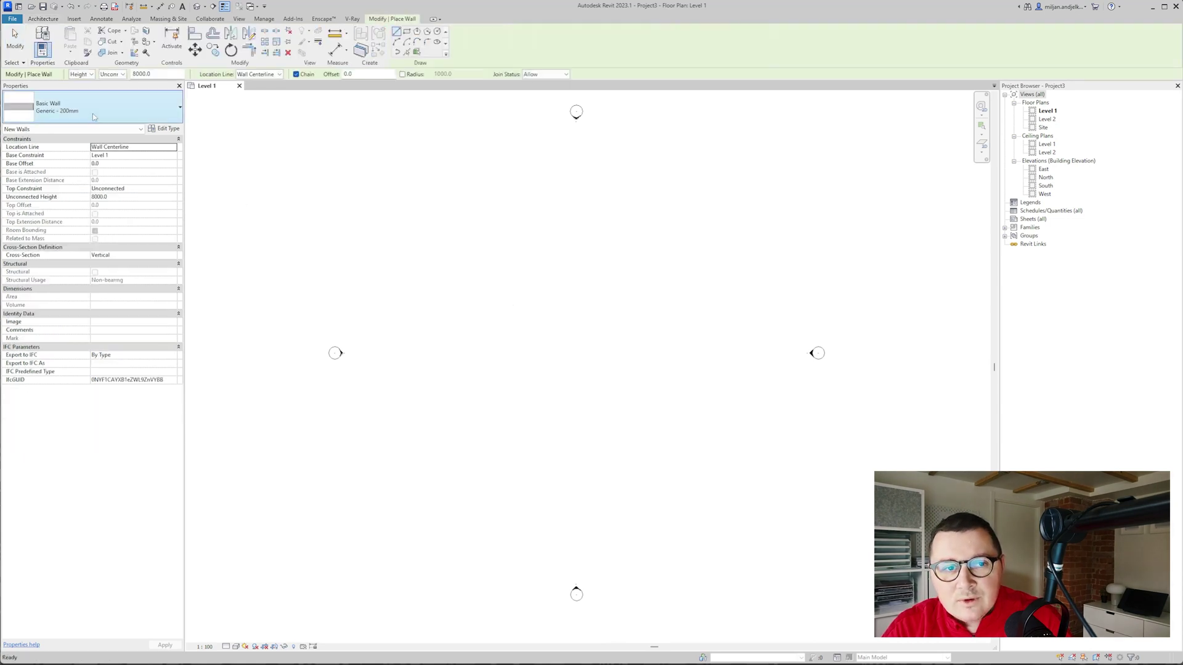
click(81, 111)
click(52, 358)
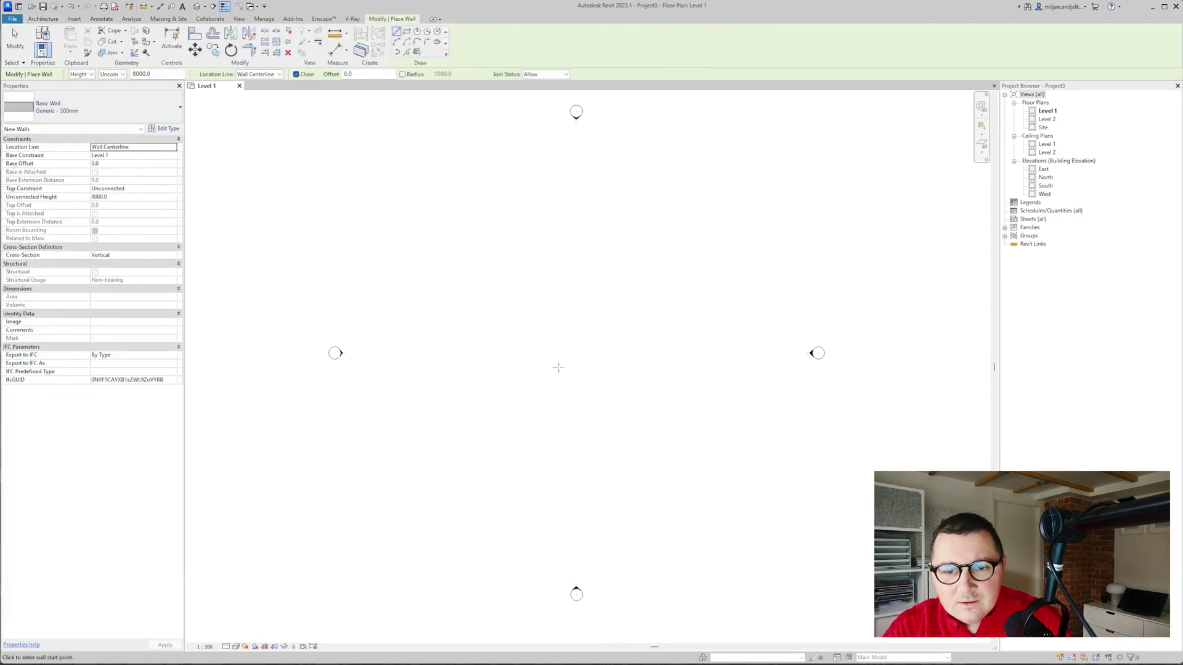
scroll(517, 351, up, 1)
click(517, 350)
click(606, 350)
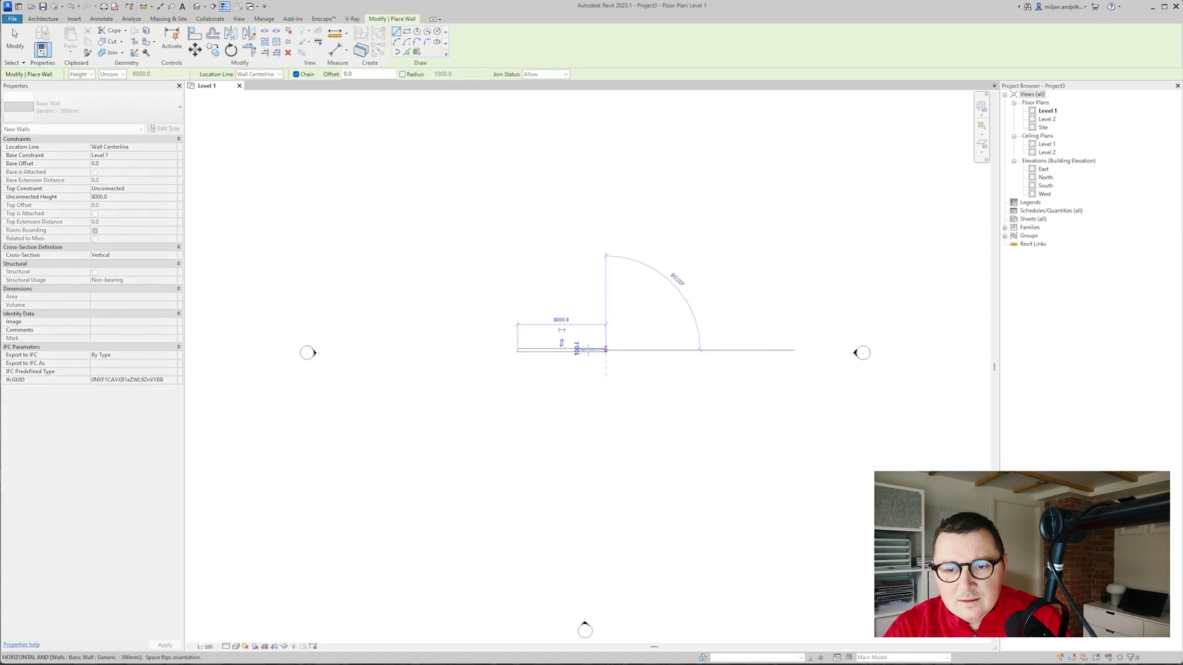
key(Escape)
key(Escape)
- Set the new wall's top constraint to Up to level: Level 2 and deselect the wall
click(163, 189)
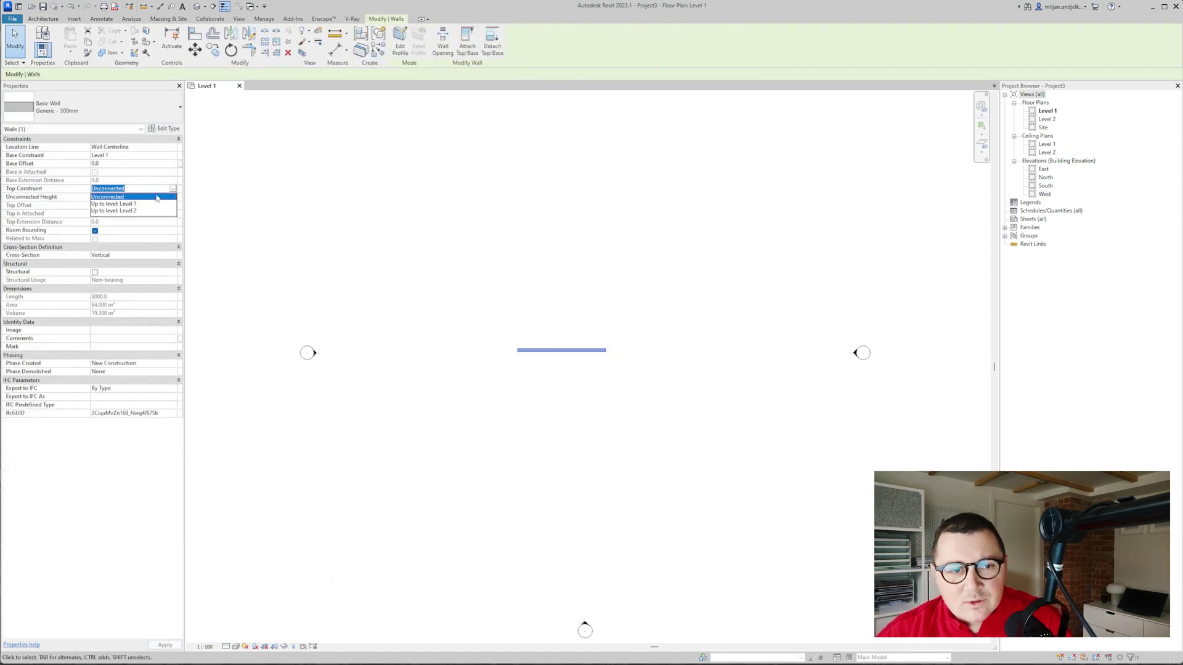
click(127, 211)
click(338, 216)
scroll(330, 180, up, 1)
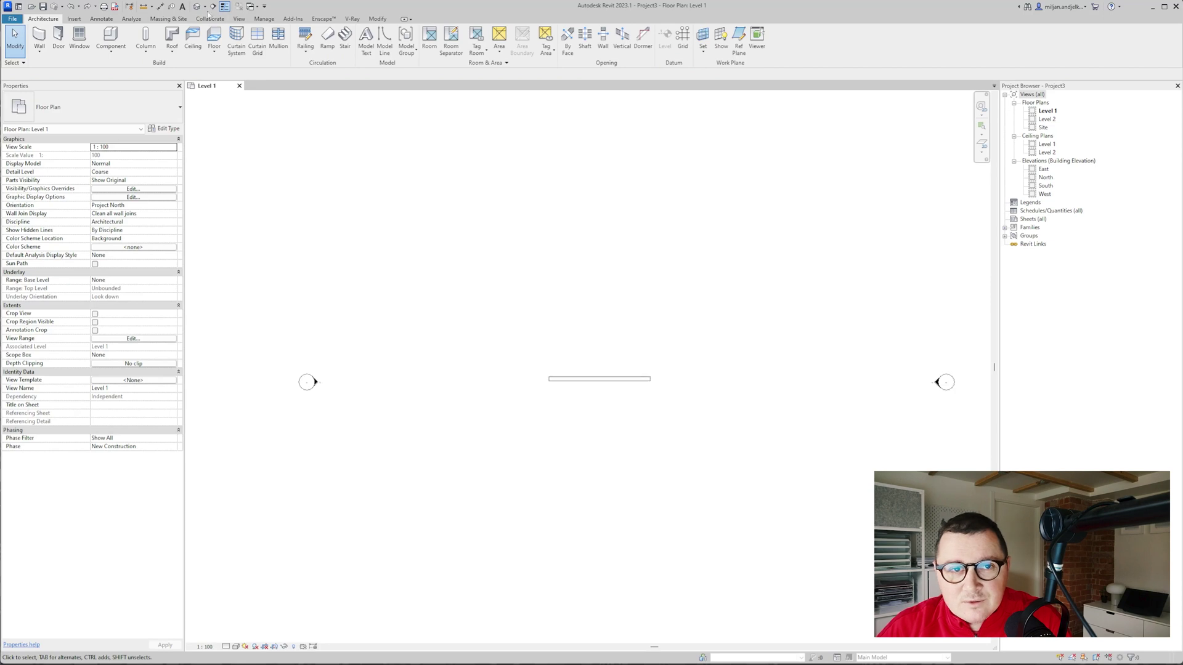
- Open the default 3D view, then return to the Level 1 floor plan
click(198, 7)
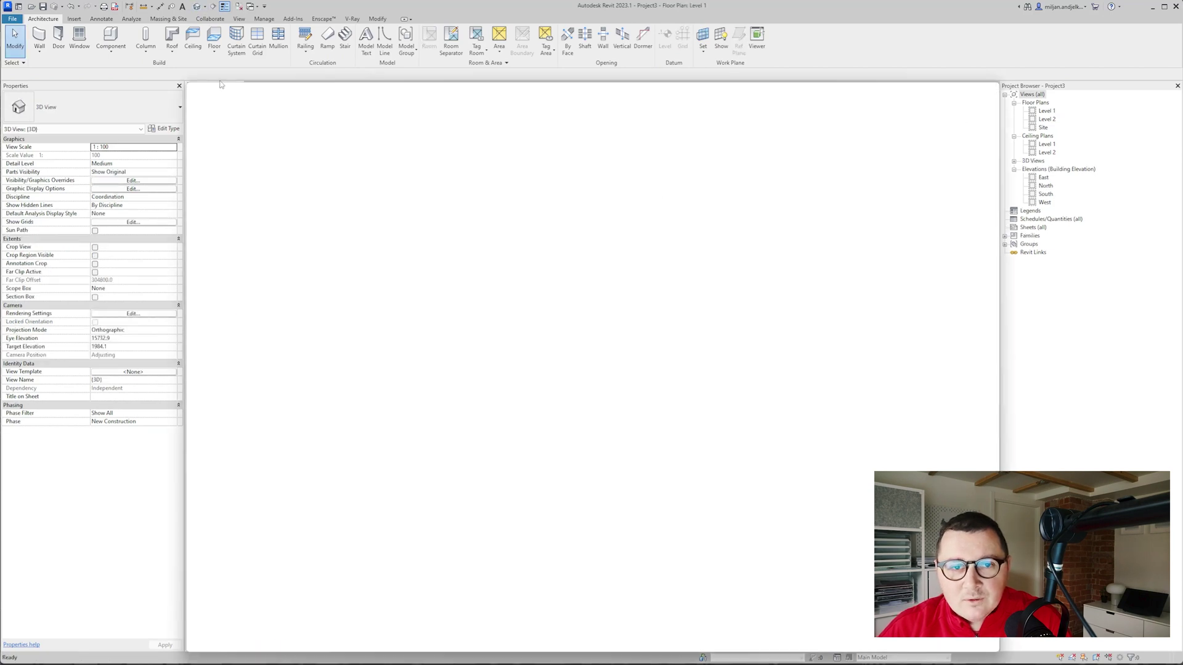
click(265, 91)
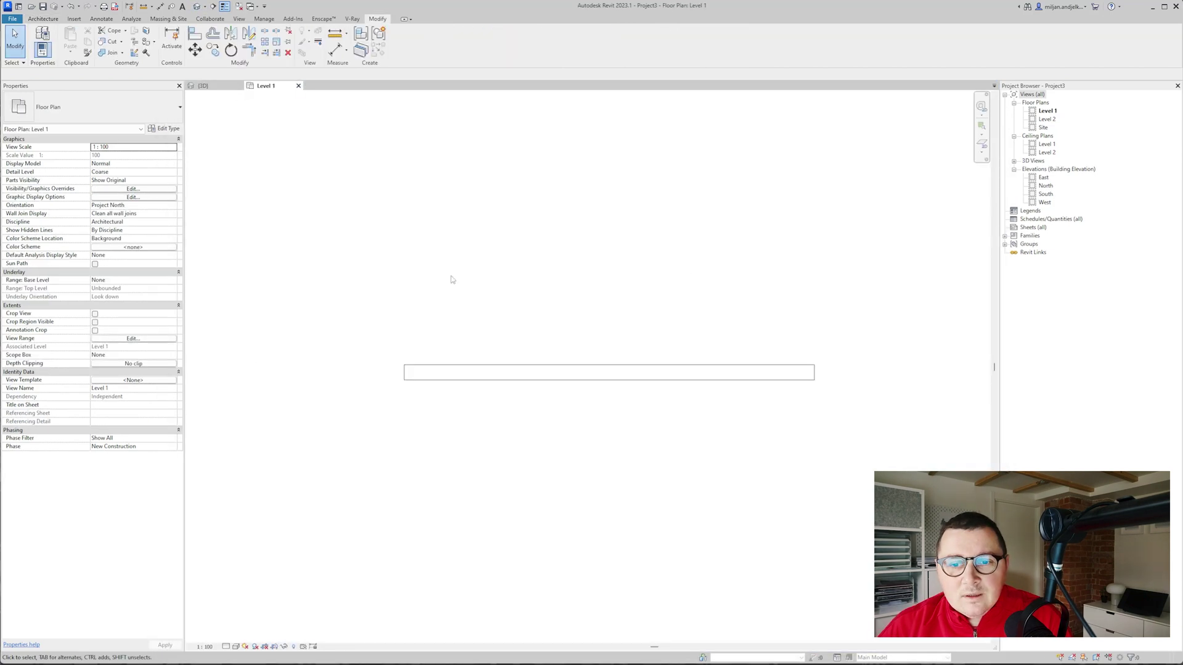
middle_drag(453, 280, 401, 301)
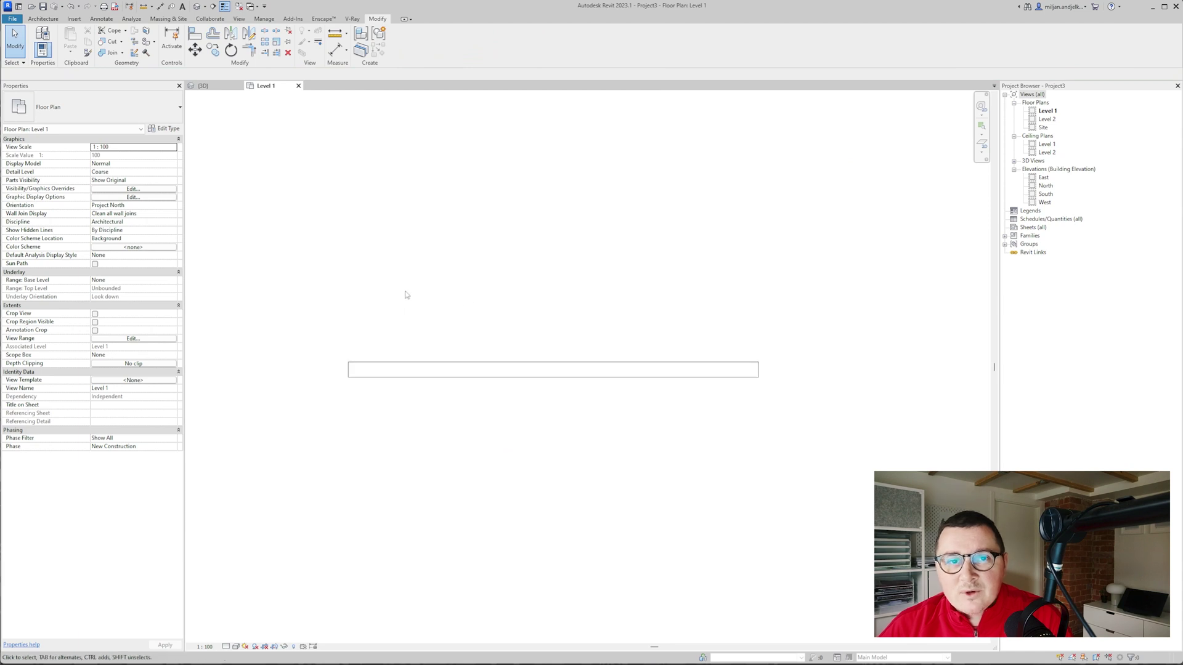
- Start an in-place model in the Generic Models category and accept its suggested name
click(44, 19)
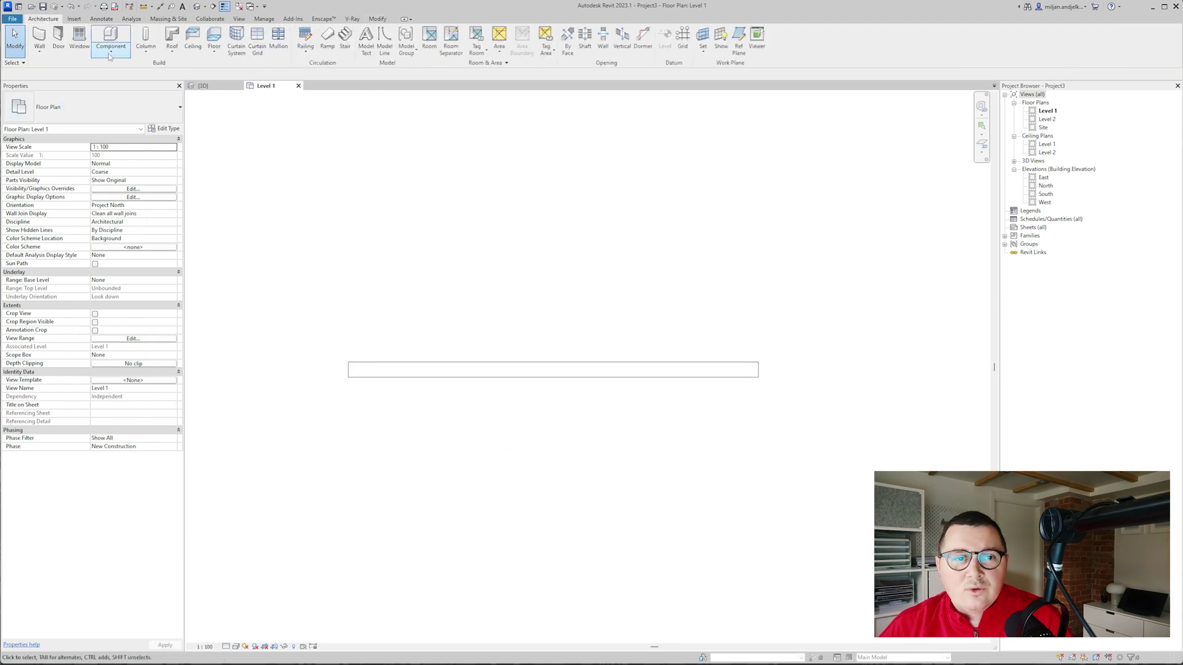
click(110, 54)
click(119, 93)
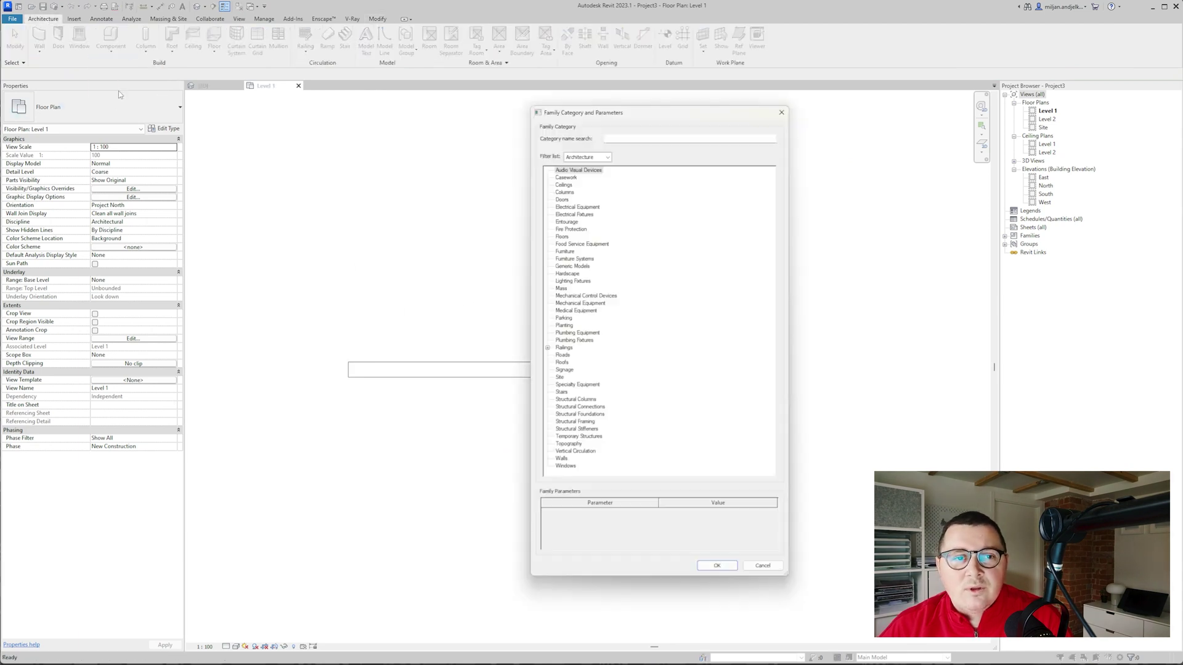
click(576, 266)
click(715, 566)
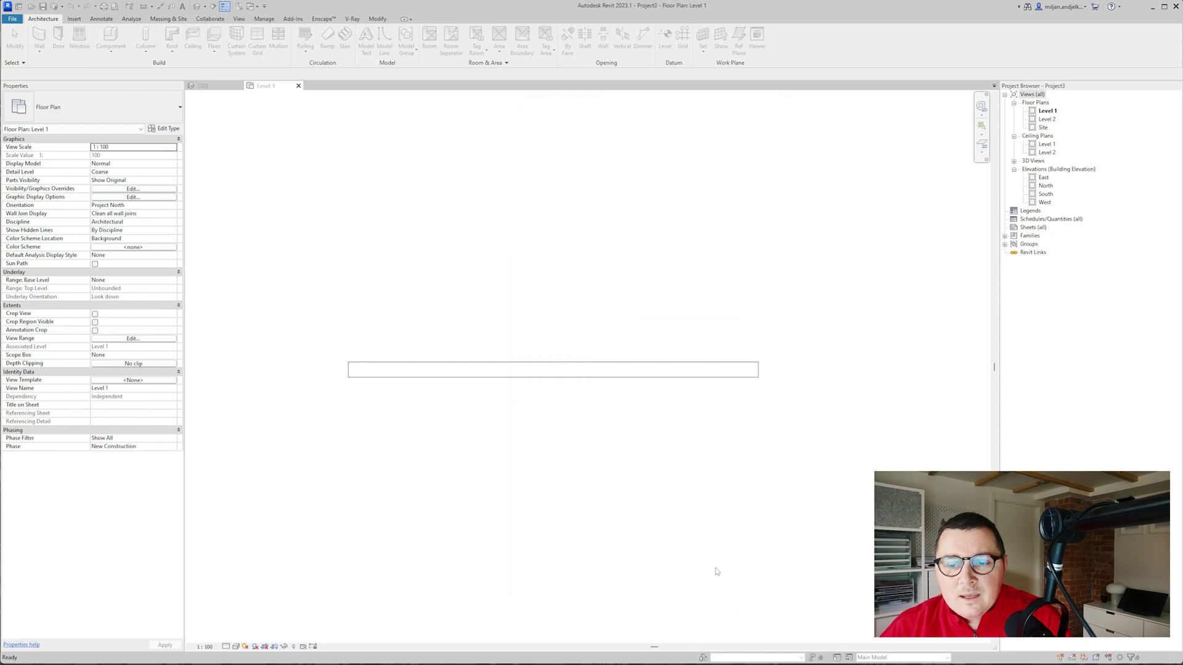
click(717, 276)
- Start a void extrusion and sketch a rectangle in plan that overlaps only part of the wall's thickness
click(185, 52)
click(196, 66)
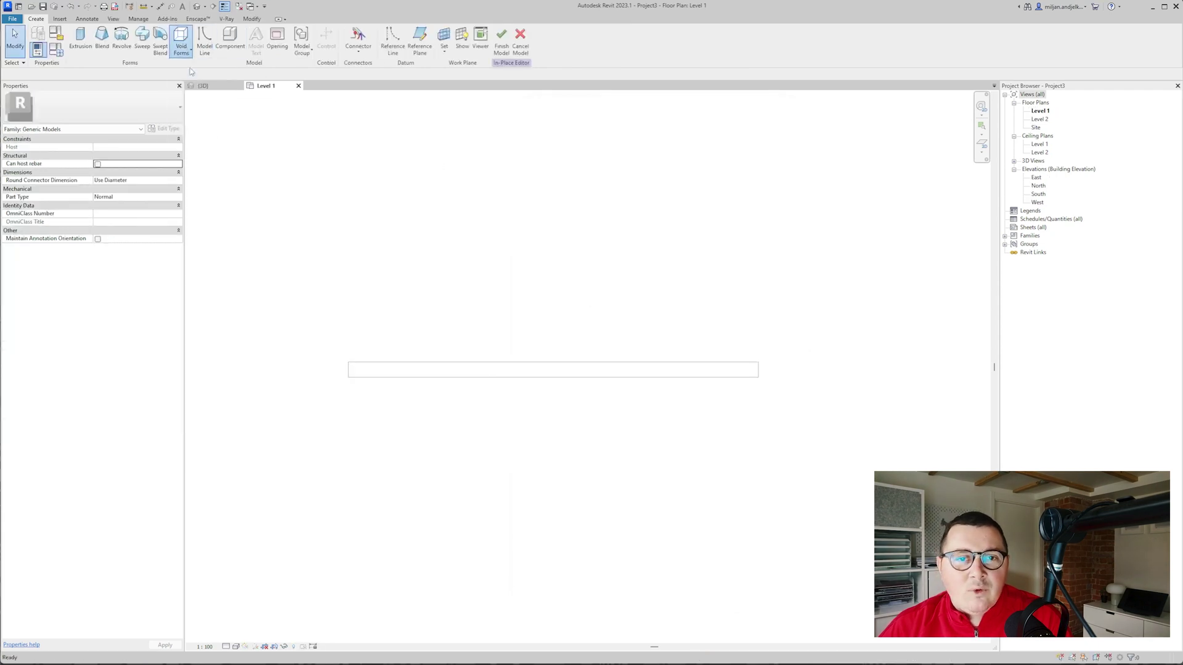
click(374, 32)
click(412, 308)
click(522, 369)
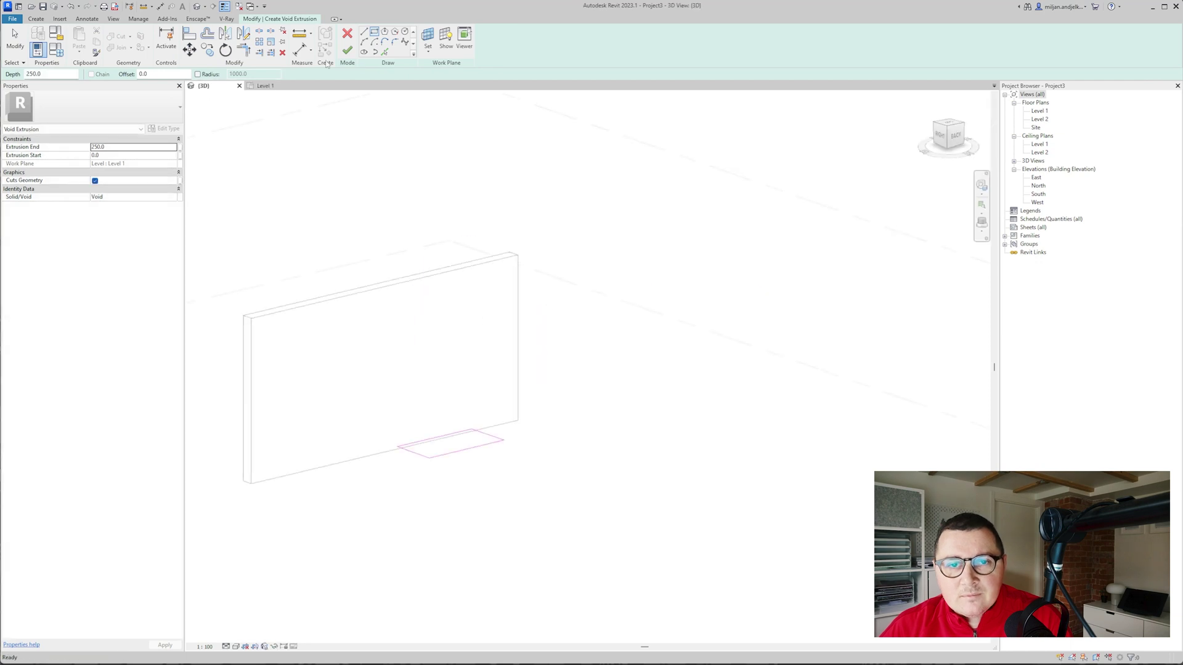
- Finish the void extrusion and stretch it vertically in the 3D view so that it sits above the wall's base
click(450, 430)
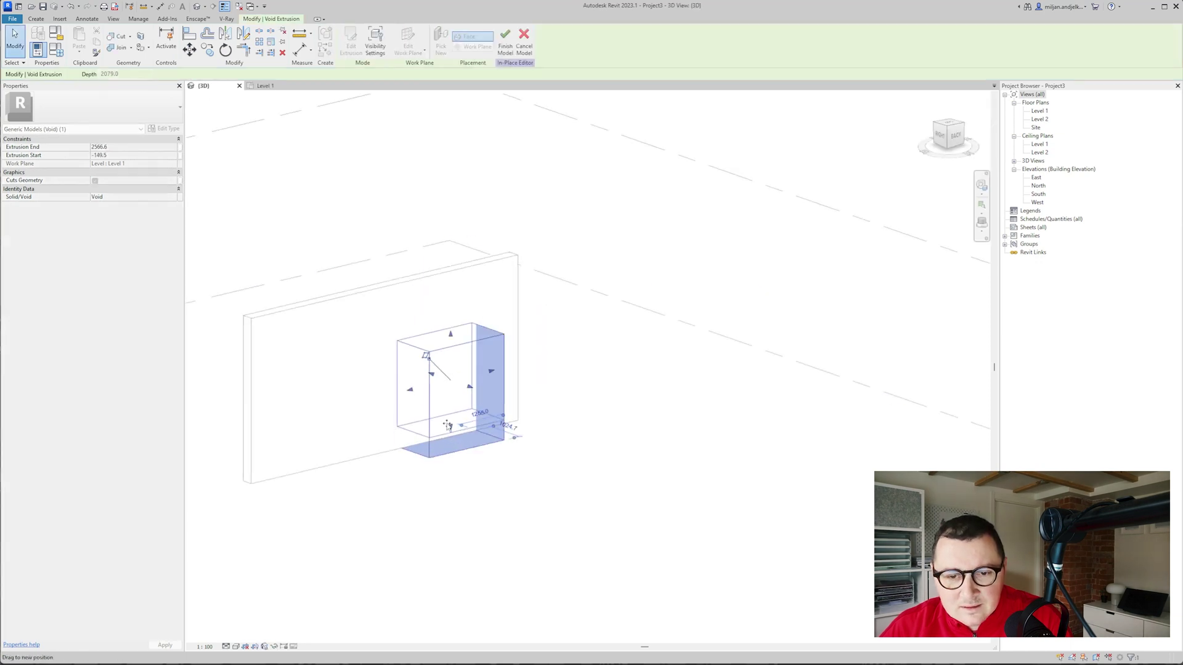
shift+middle_drag(450, 430, 178, 84)
key(Escape)
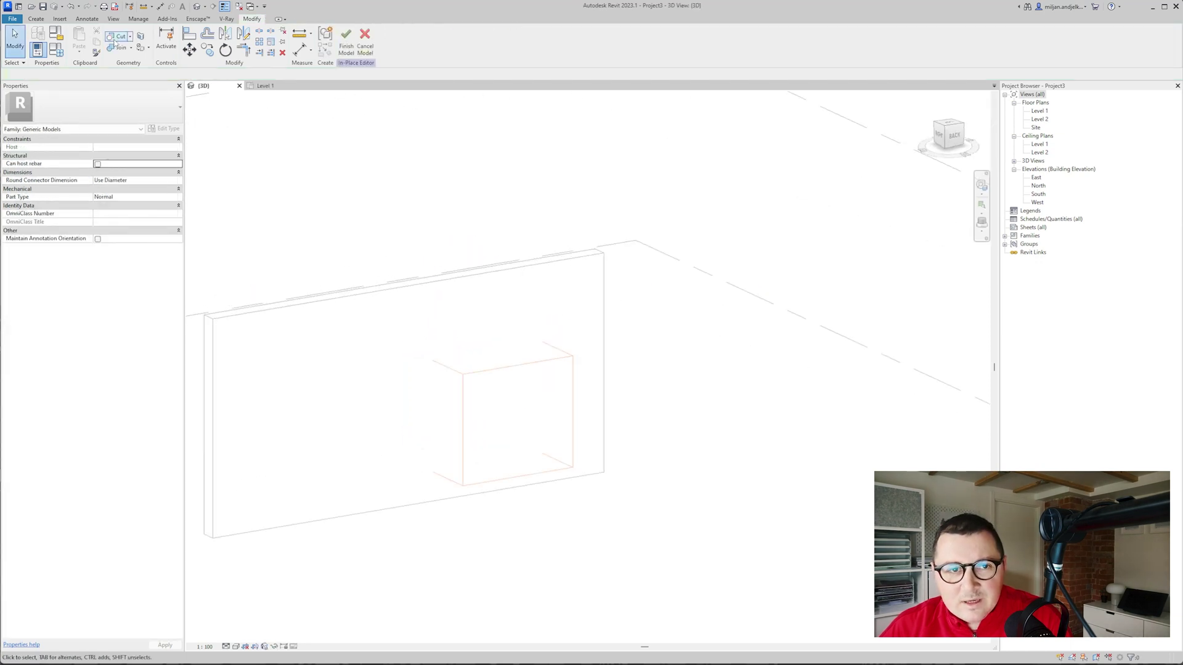
- Cut the wall with the void form to make a rectangular niche and finish the in-place model
click(115, 38)
click(423, 346)
click(467, 379)
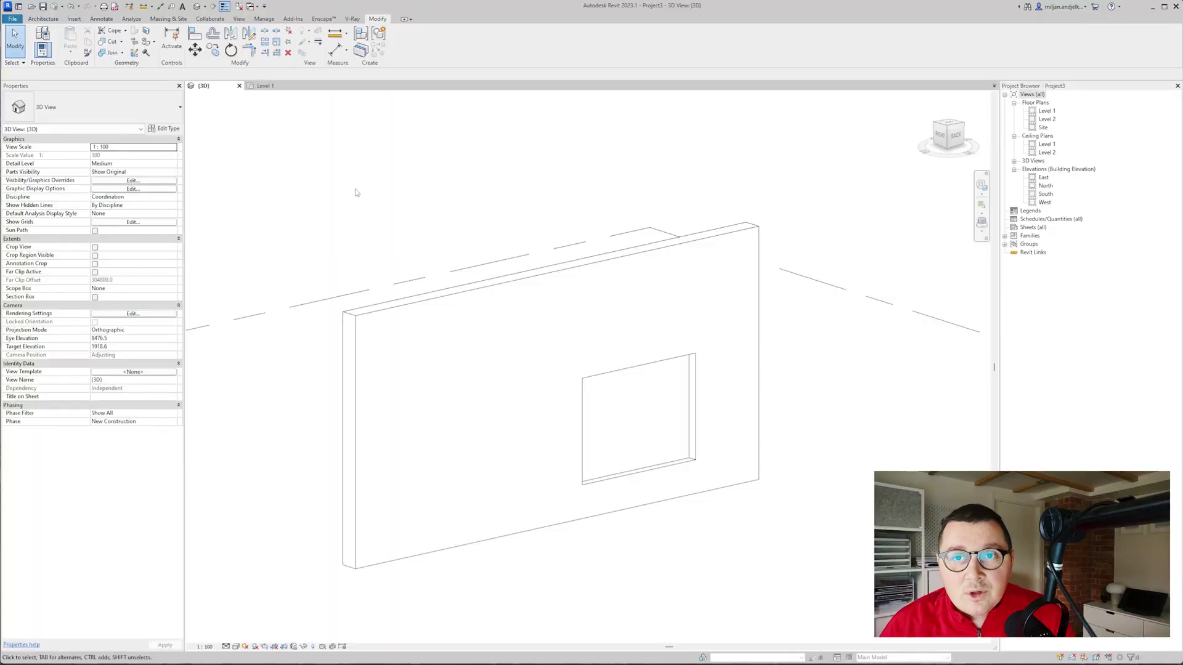
- Create a new family from the English template Metric Generic Model wall based.rft
click(12, 19)
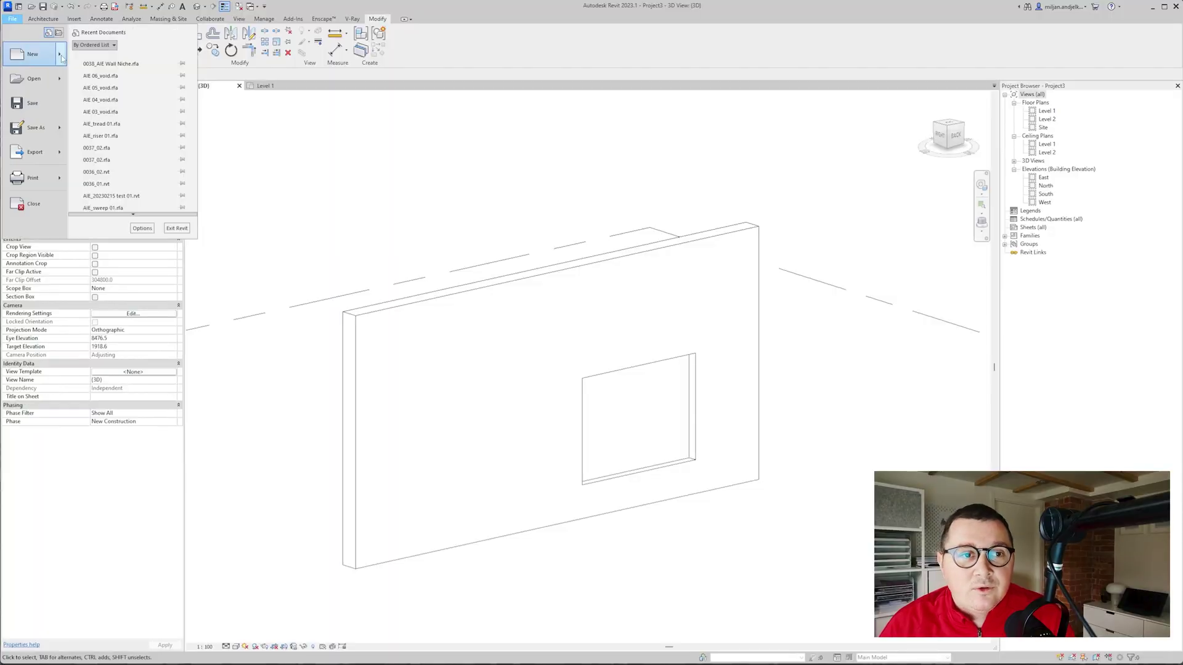
mouse_move(61, 58)
click(104, 80)
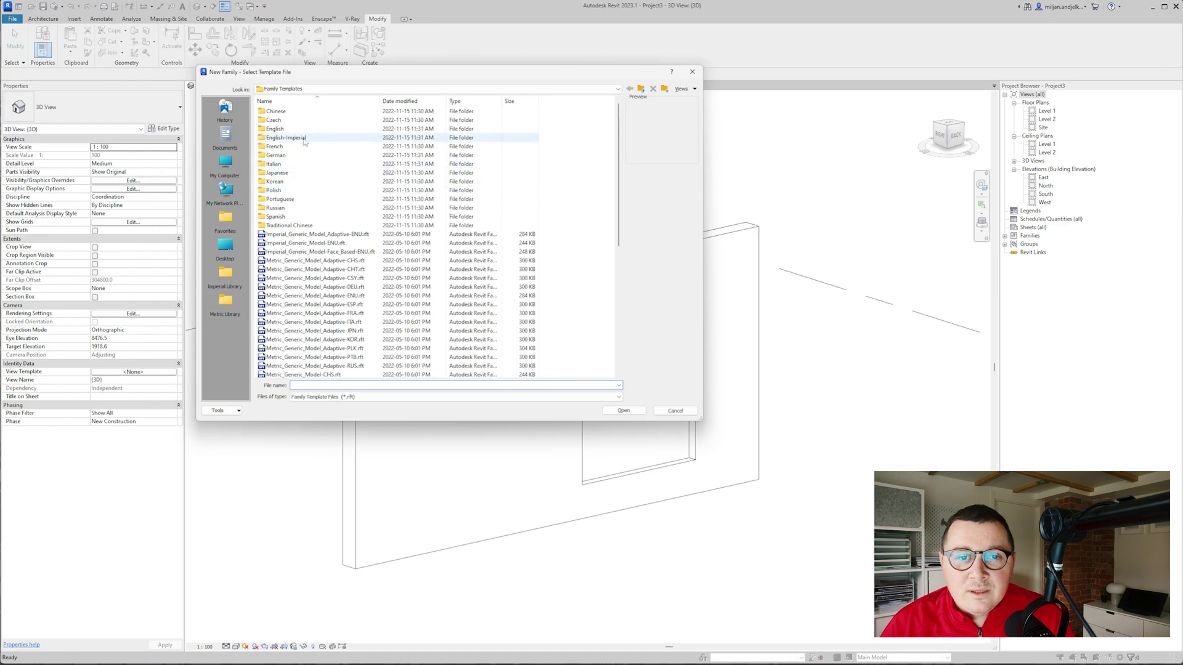
double_click(275, 128)
scroll(370, 278, down, 5)
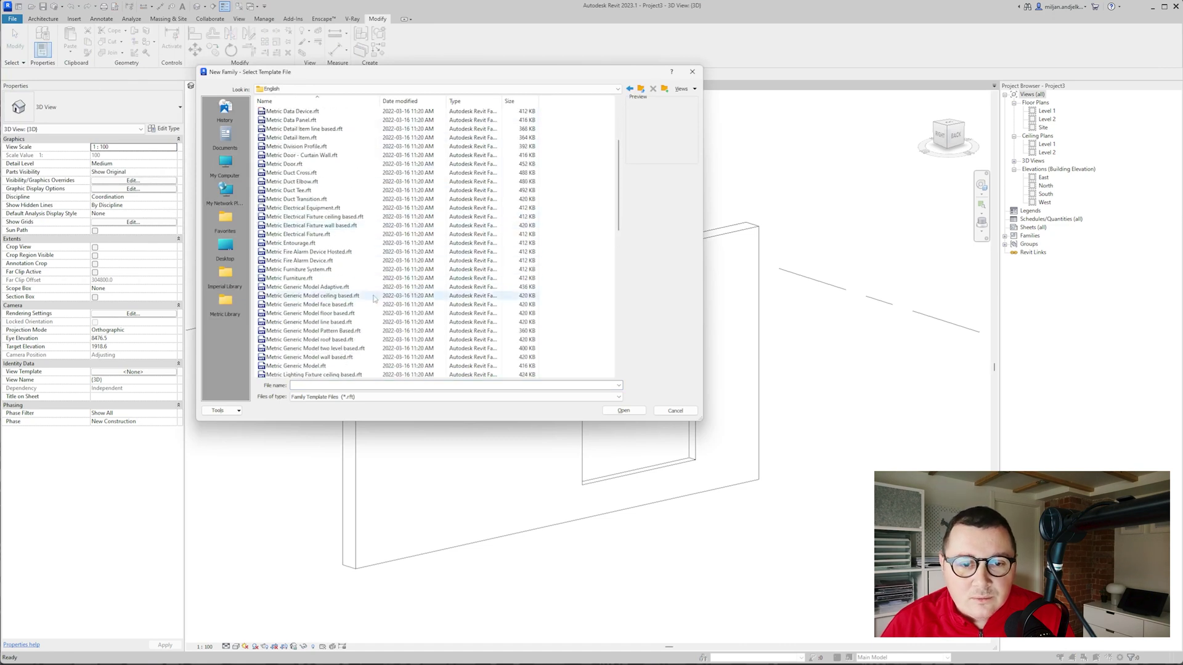
click(313, 357)
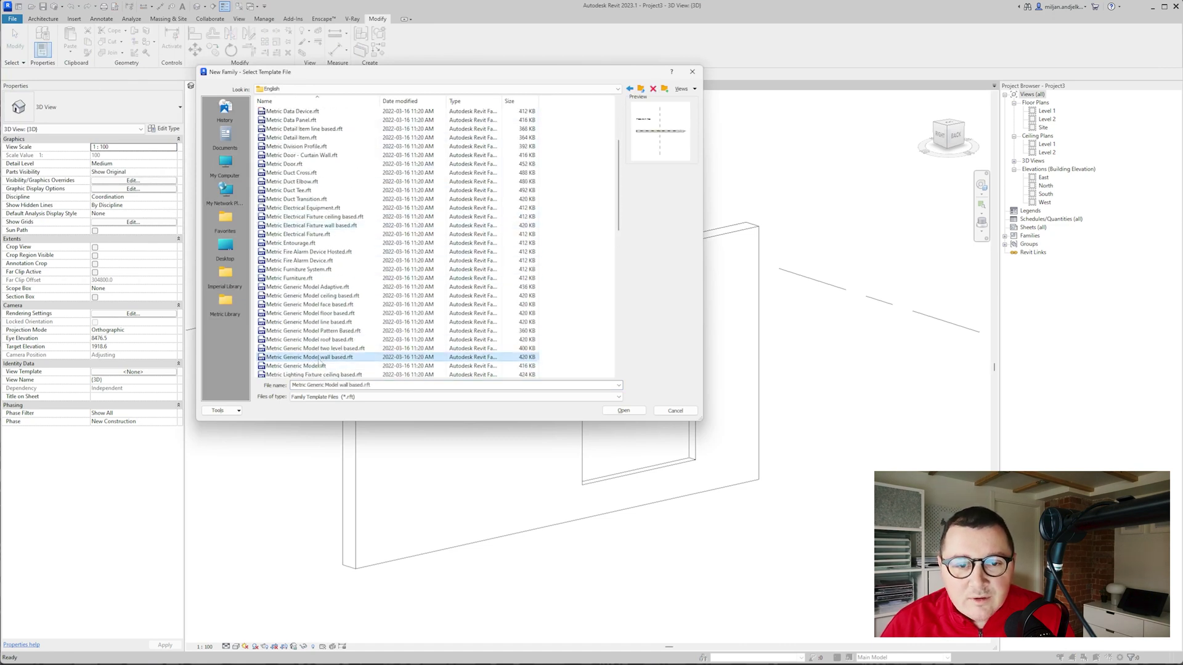
click(624, 411)
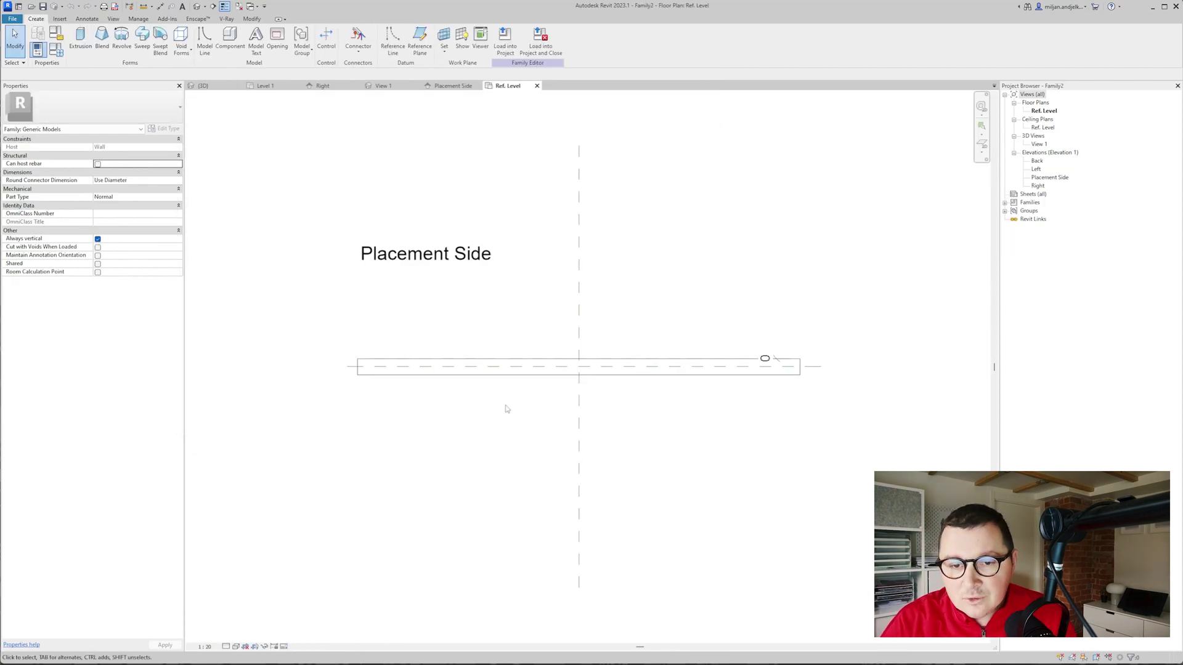
- Draw a horizontal reference plane inside the wall's thickness, between its centerline and placement-side face, and name it Depth
key(r)
key(p)
scroll(363, 377, up, 5)
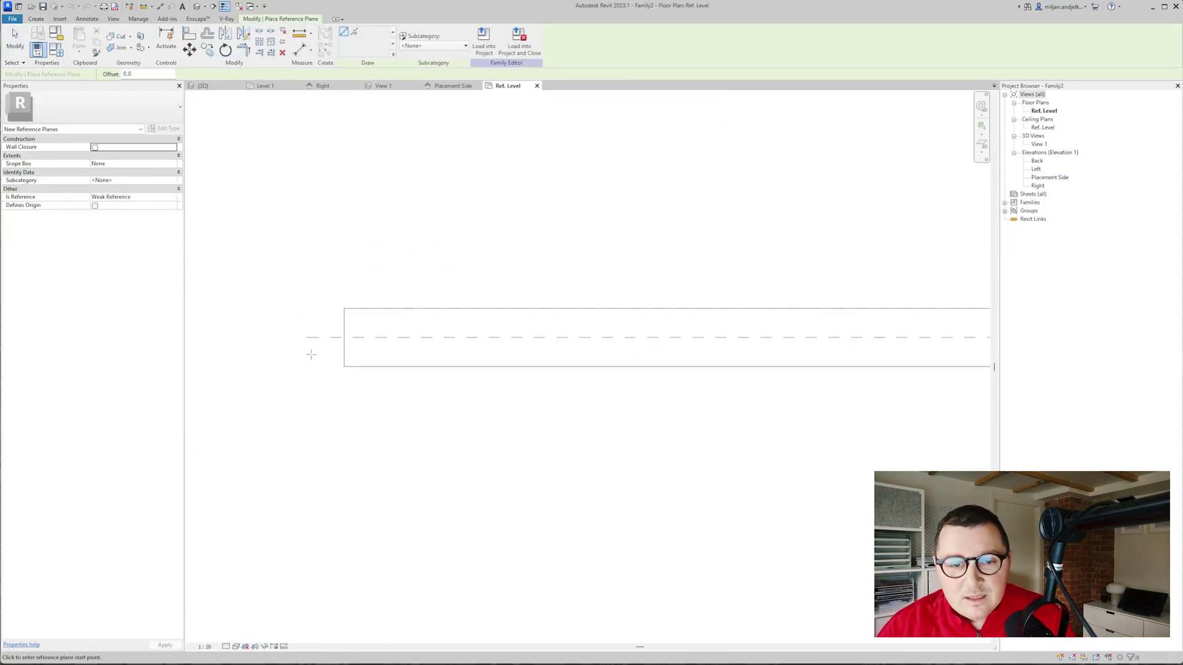
click(313, 329)
scroll(493, 330, down, 4)
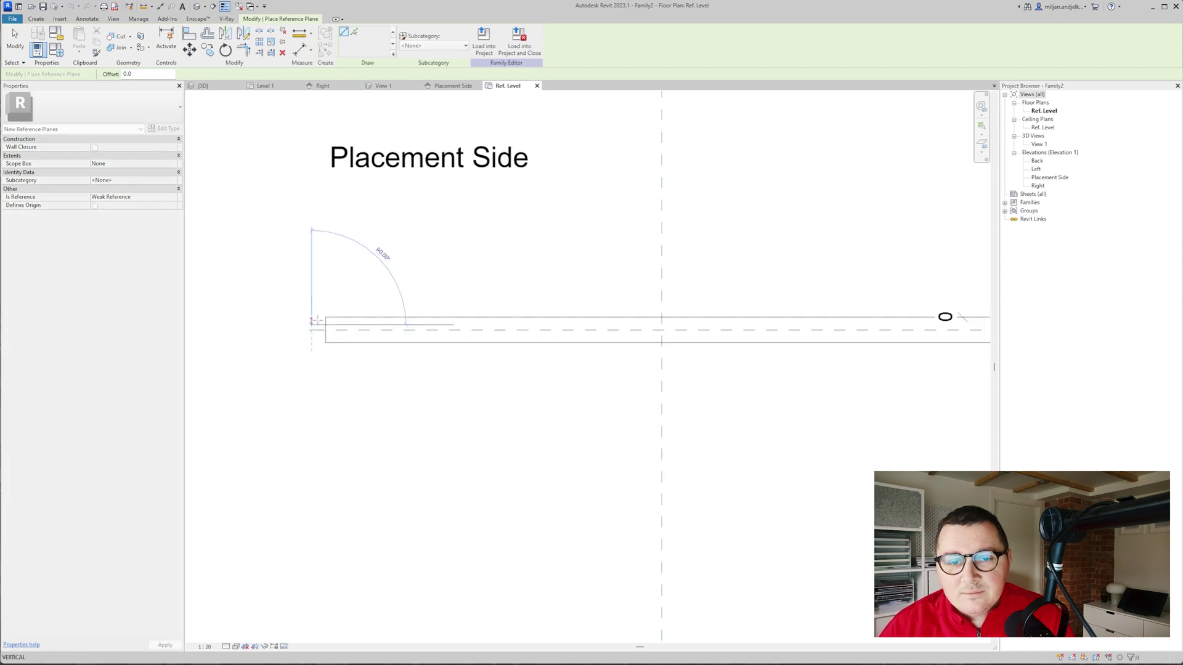
click(912, 330)
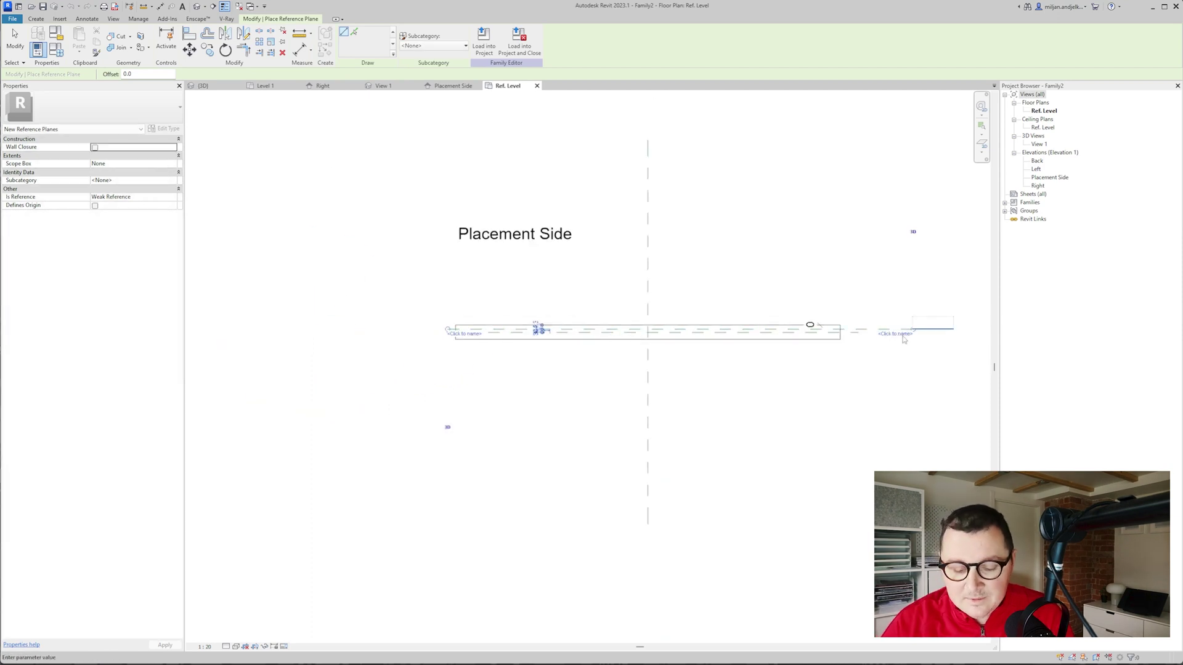
key(Return)
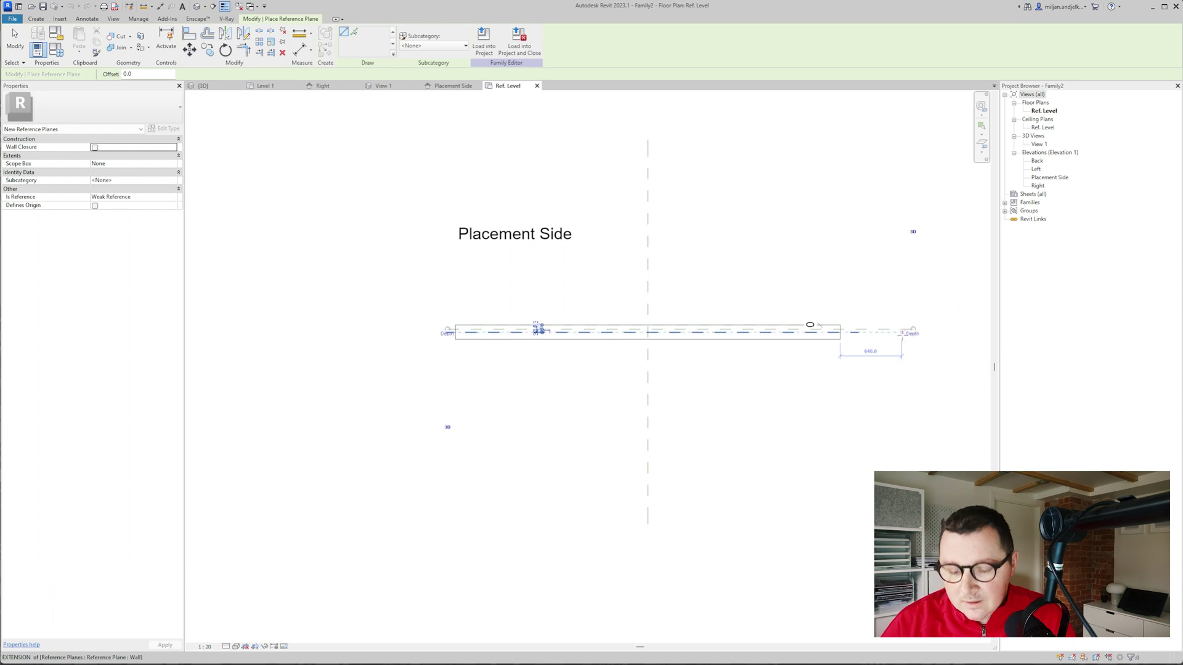
- Add an aligned dimension between the wall's placement-side face and the Depth reference plane, placed beyond the wall's end
scroll(903, 335, up, 3)
key(d)
key(i)
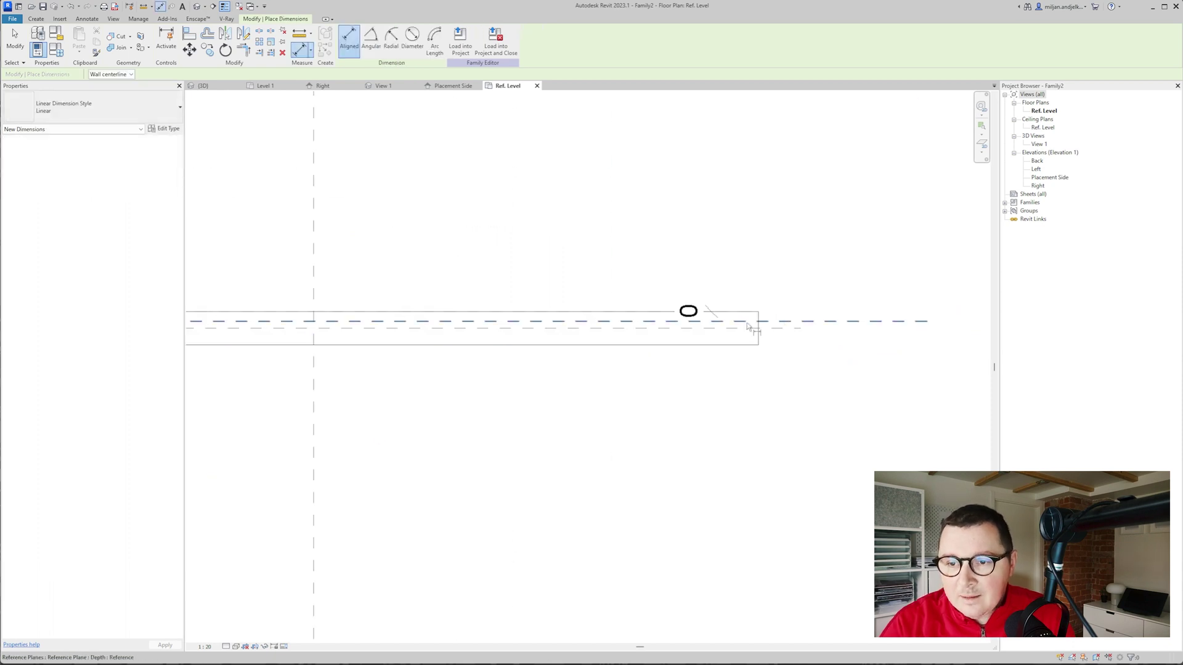
click(639, 313)
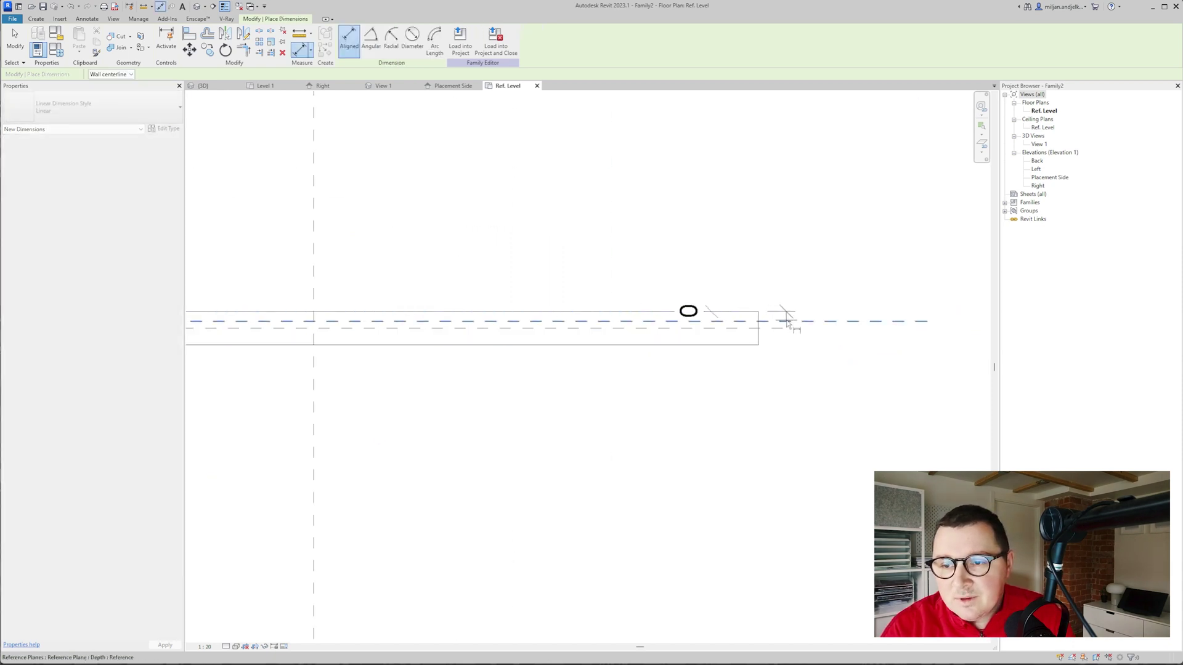
scroll(783, 318, down, 3)
click(871, 348)
scroll(854, 357, up, 1)
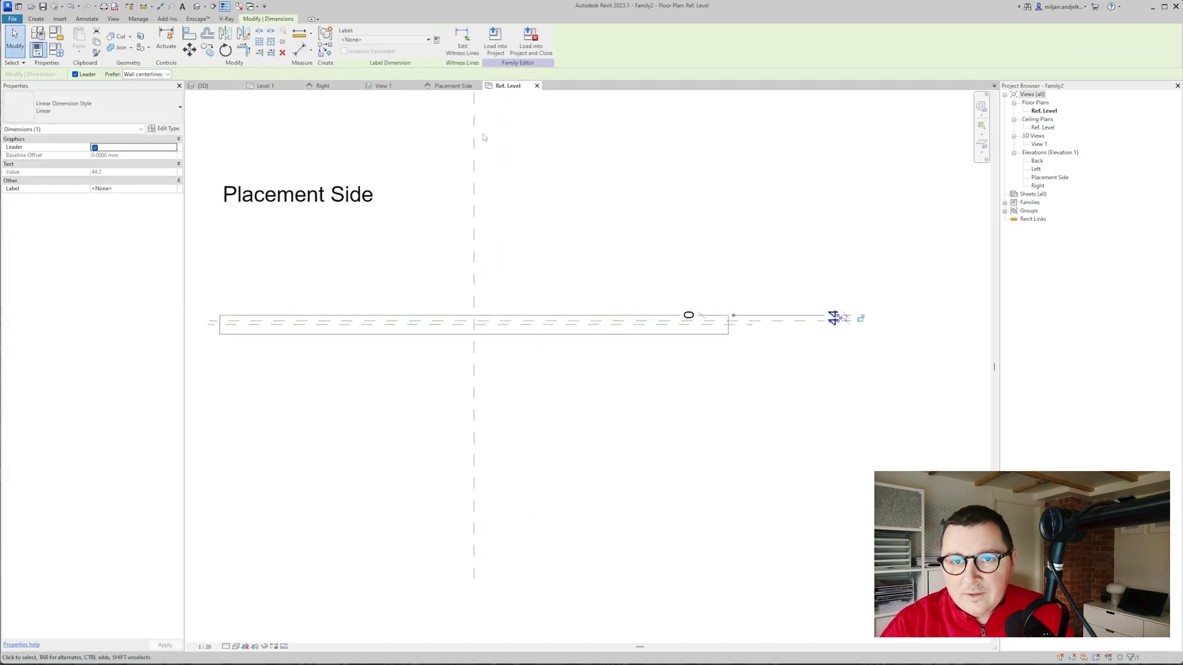
- Label the dimension with a new instance family parameter named Depth
click(436, 40)
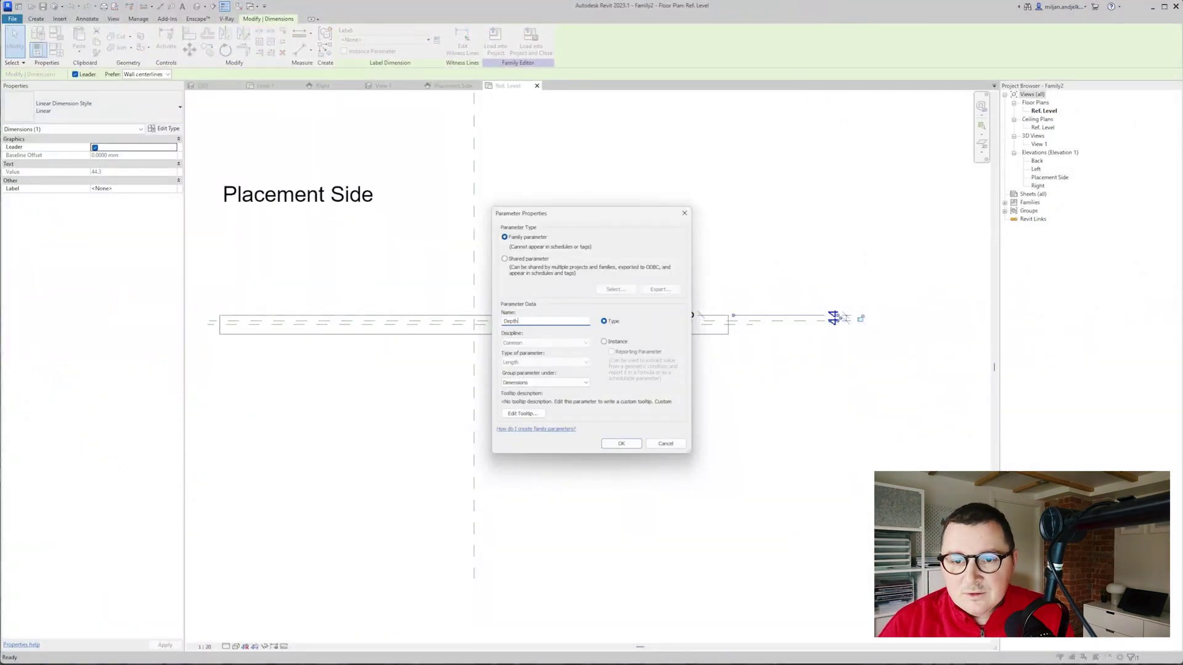
click(604, 342)
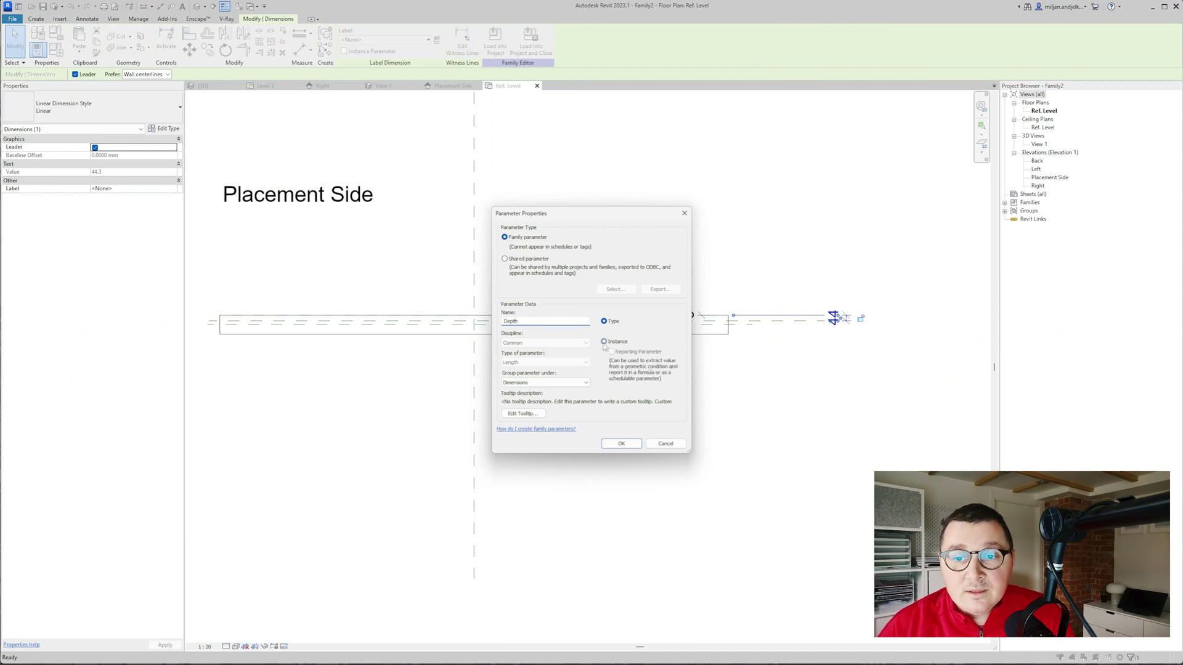
click(620, 444)
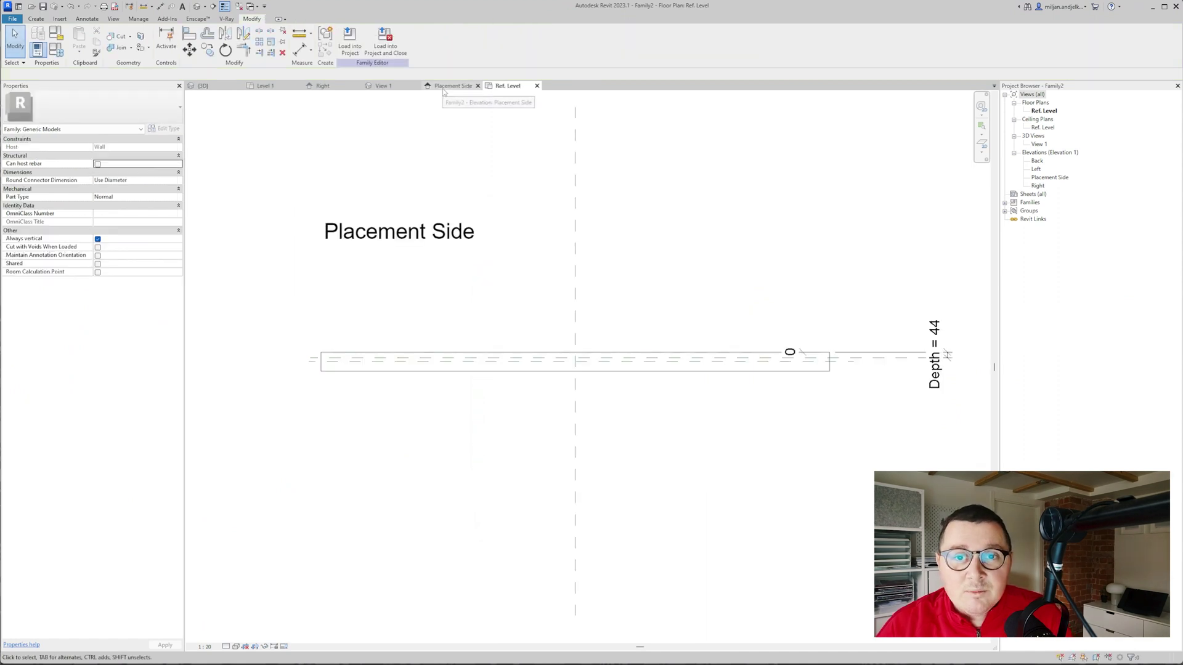
- In the Placement Side elevation, draw two horizontal reference planes across the wall, one in its upper part and one above its base
click(450, 85)
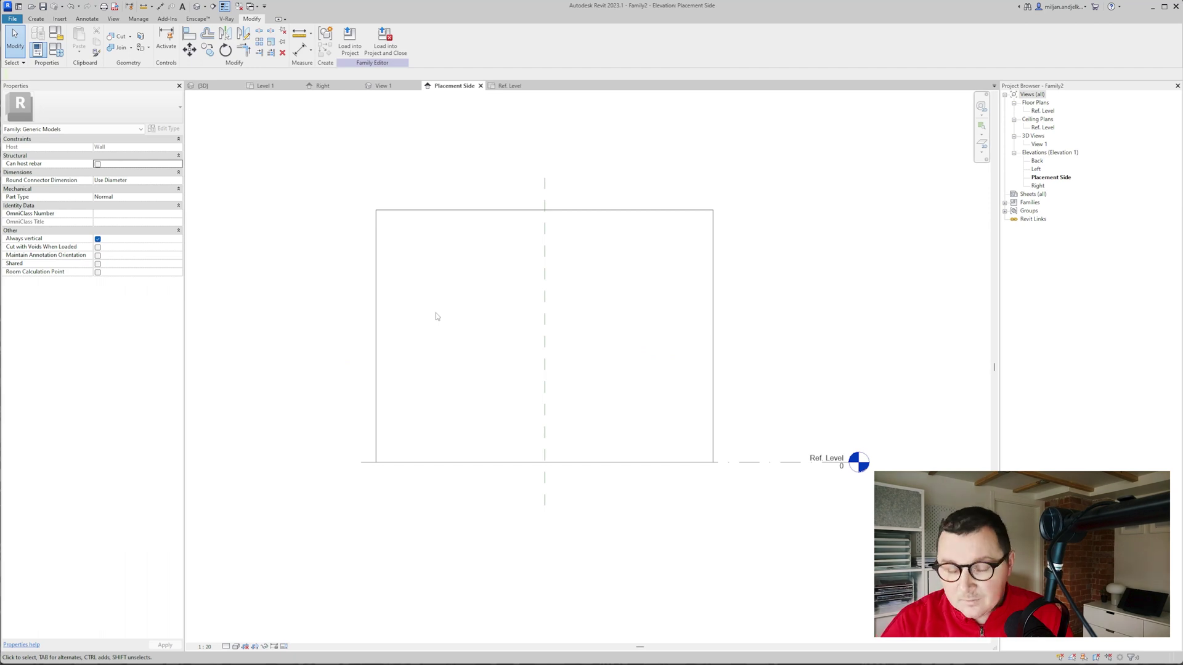
key(r)
key(p)
click(338, 276)
click(784, 277)
click(797, 410)
click(329, 410)
- Draw two vertical reference planes through the wall, one on each side of the center reference plane
click(469, 178)
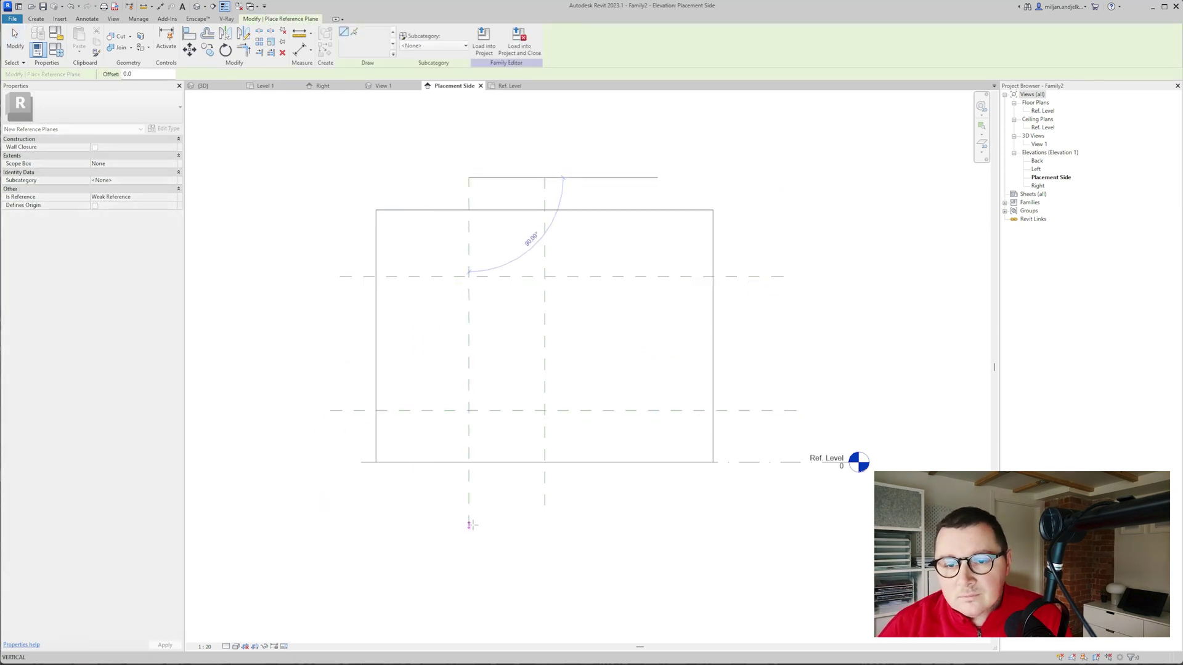
click(469, 525)
click(618, 160)
click(619, 517)
key(Escape)
key(Escape)
middle_drag(715, 494, 696, 500)
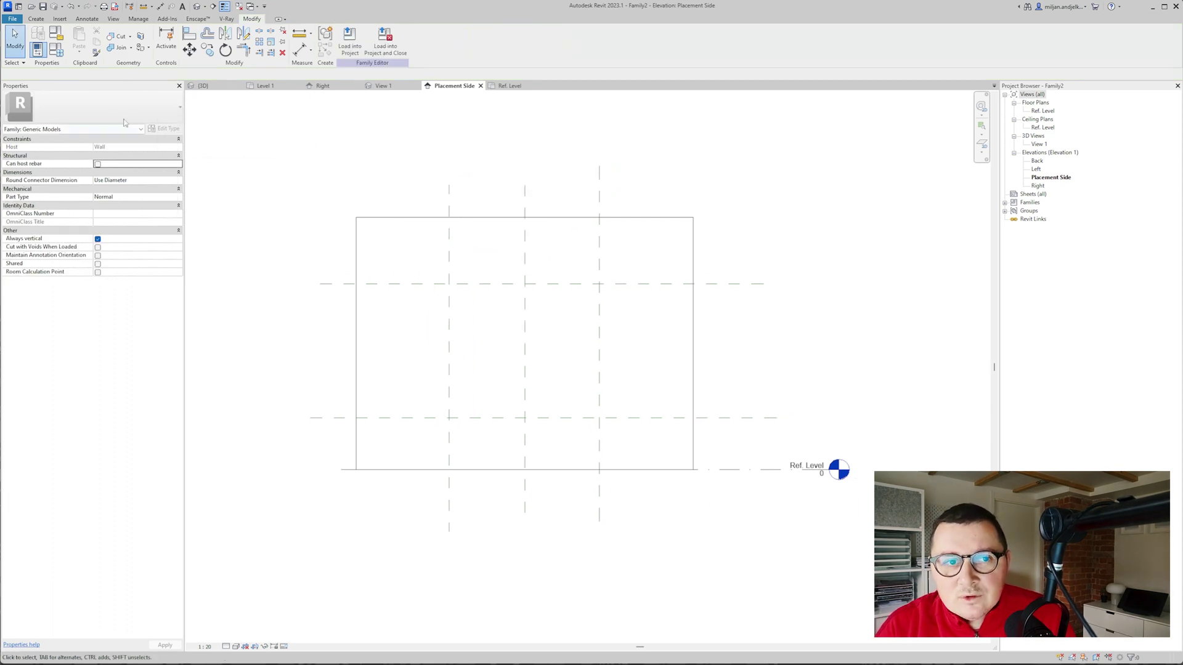
- Add an aligned dimension between the Ref. Level and the lower horizontal reference plane, placed inside the wall near its side edge
click(58, 54)
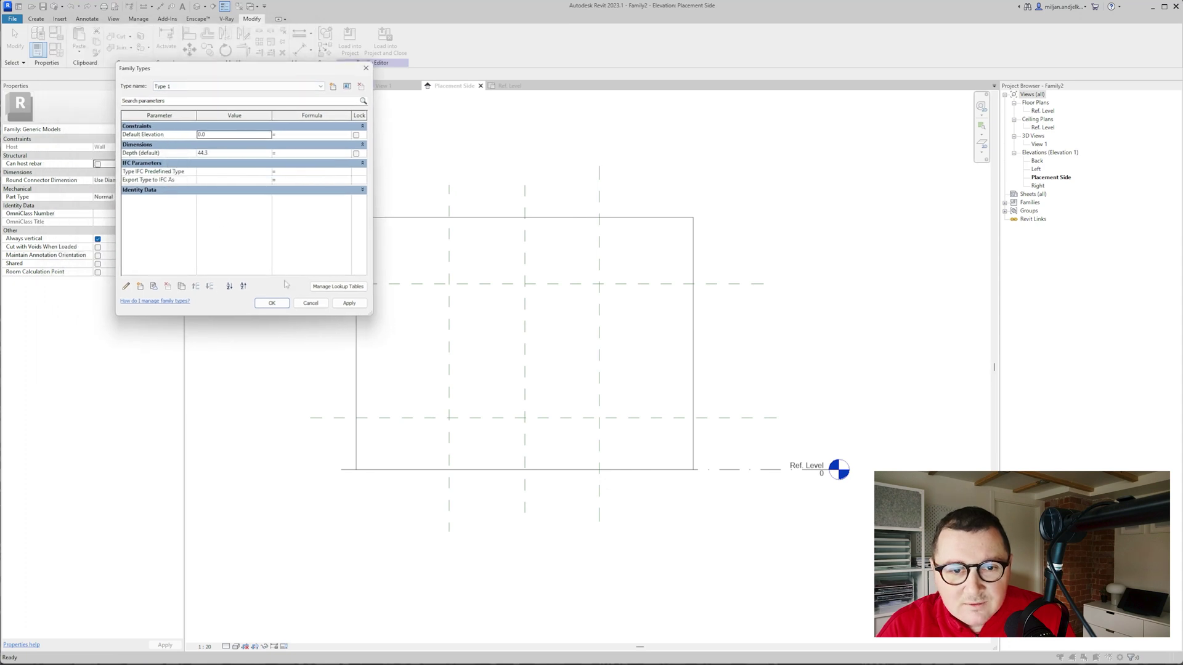
click(310, 303)
key(d)
key(i)
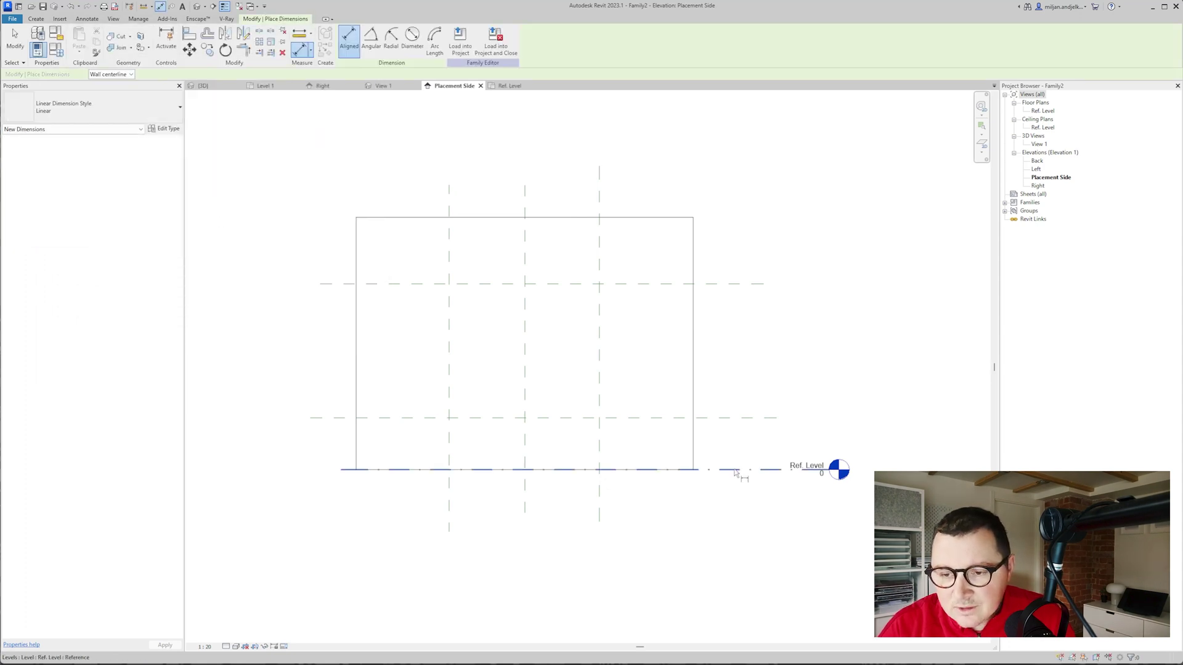
click(735, 470)
click(737, 418)
click(417, 441)
key(Escape)
key(Escape)
- Label the dimension above the Ref. Level with the existing Default Elevation parameter
click(395, 40)
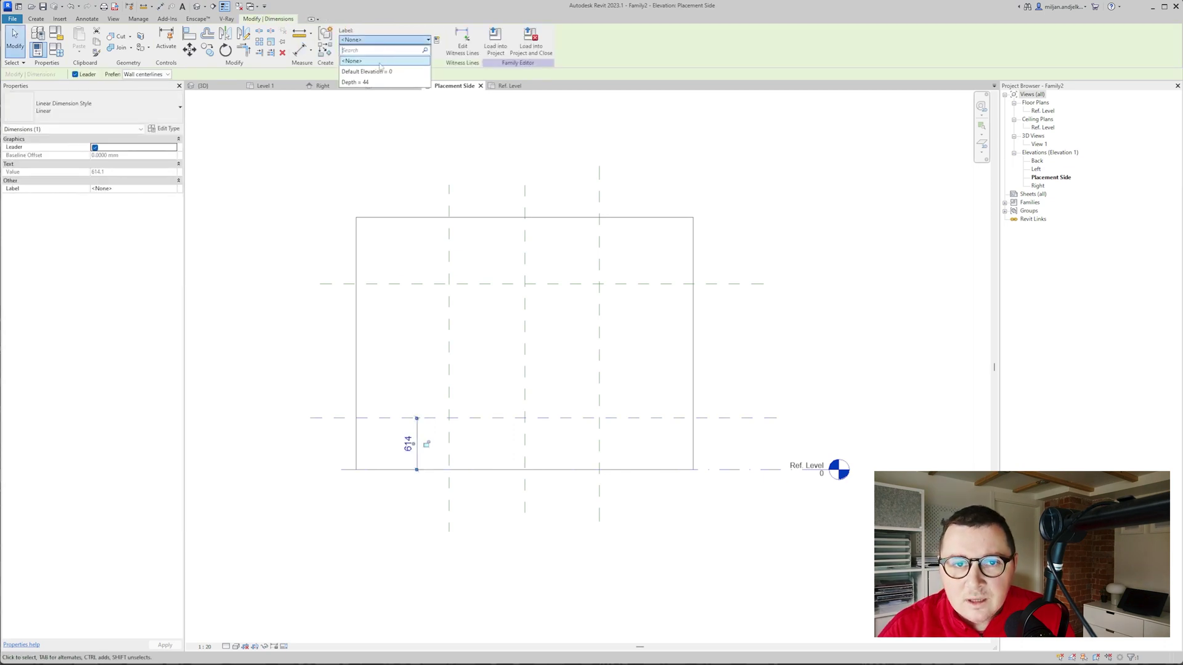
click(378, 72)
click(331, 269)
- Dimension the three vertical reference planes in one string above the wall and set the segments to equal spacing (EQ)
scroll(481, 256, up, 1)
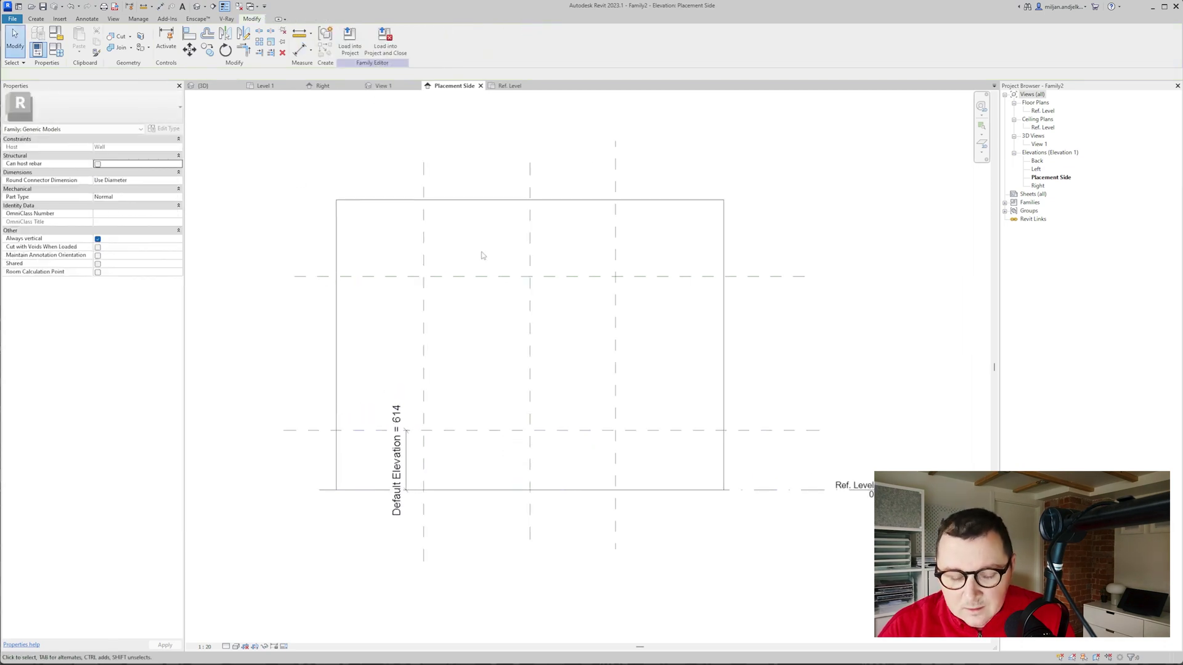
key(d)
key(i)
click(424, 266)
click(530, 265)
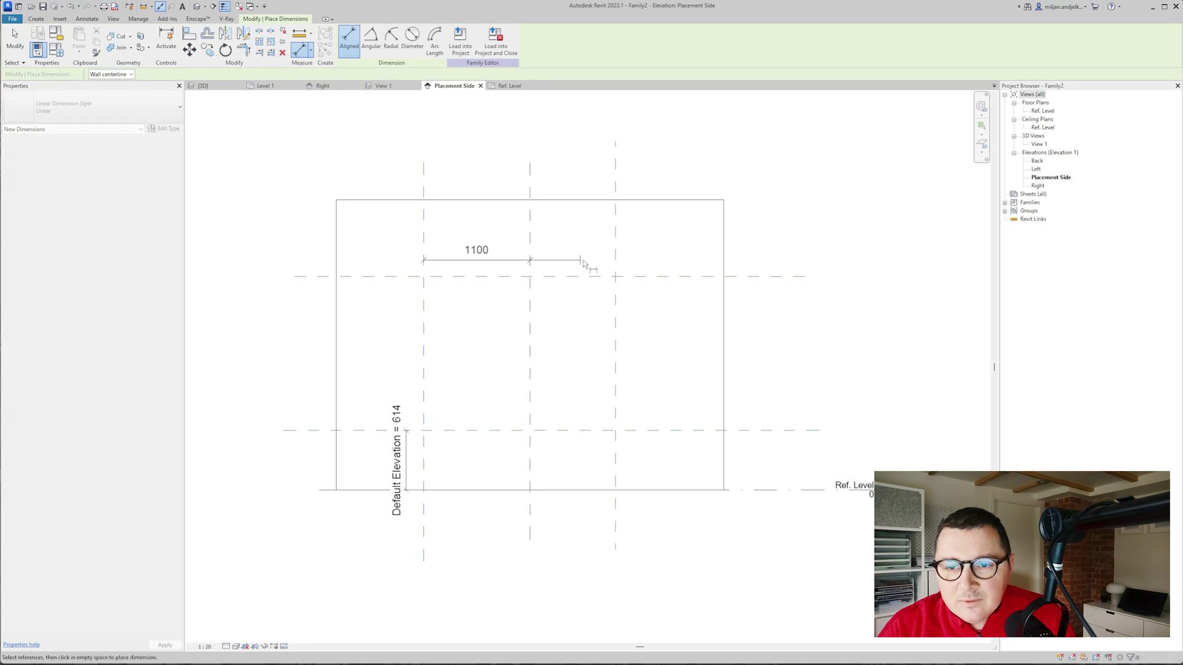
click(616, 267)
middle_drag(601, 248, 701, 272)
click(633, 204)
click(587, 142)
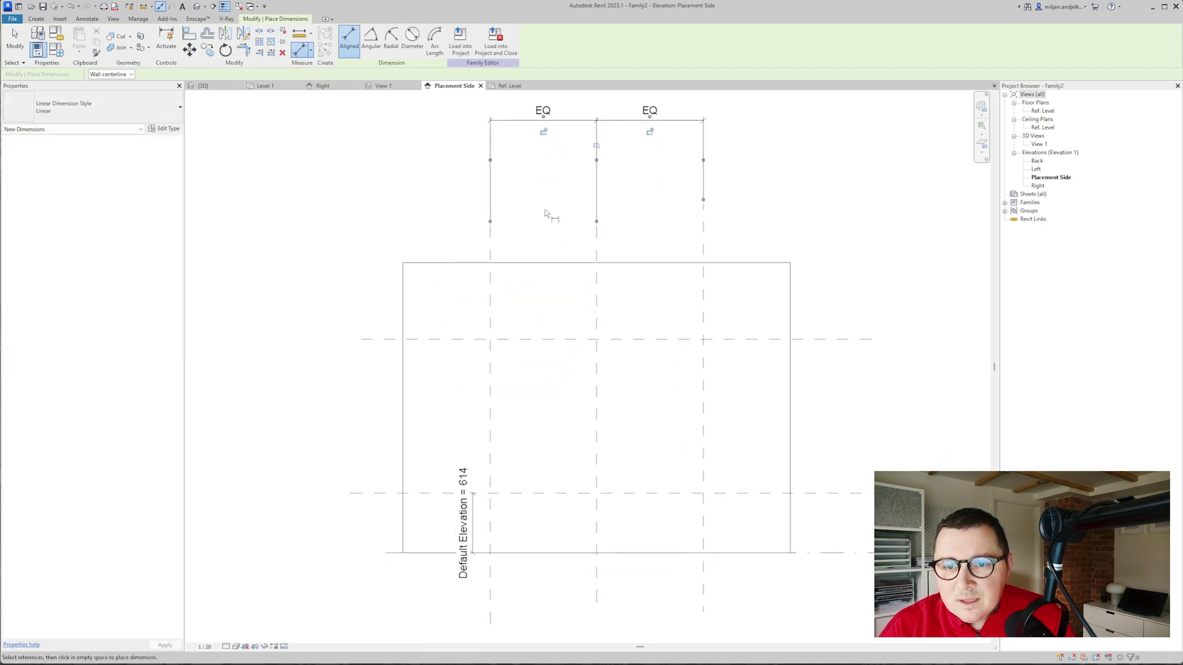
- Add an overall aligned dimension between the two outer vertical reference planes, placed above the EQ dimension
click(501, 332)
click(703, 319)
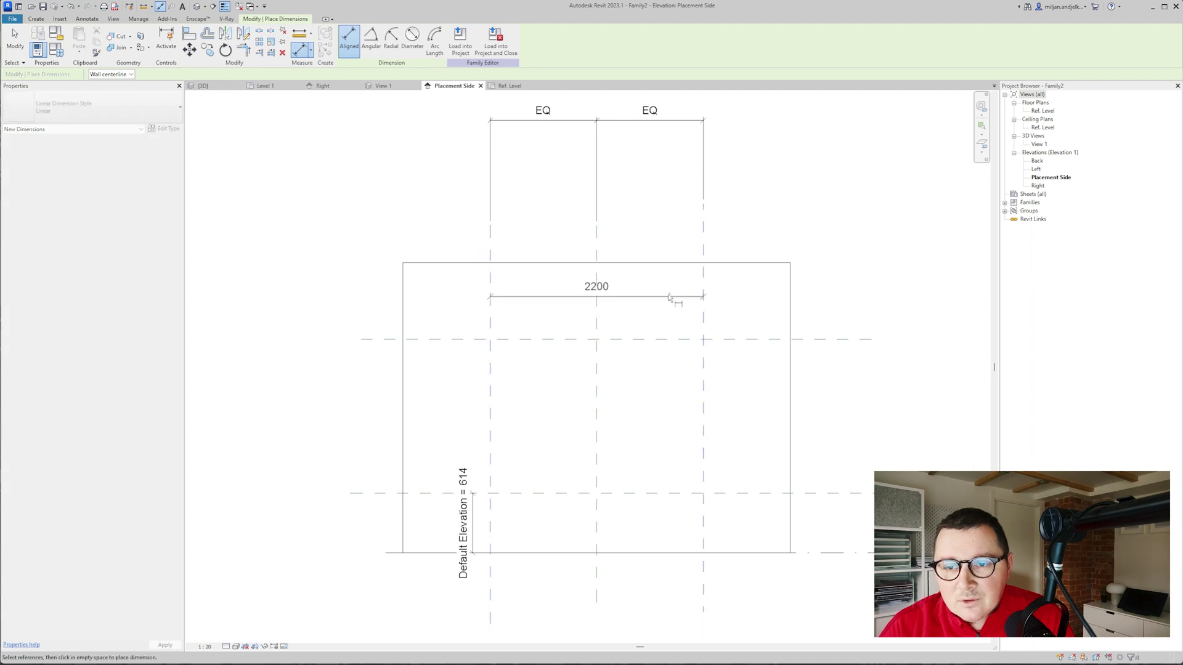
middle_drag(674, 298, 692, 382)
click(667, 165)
key(Escape)
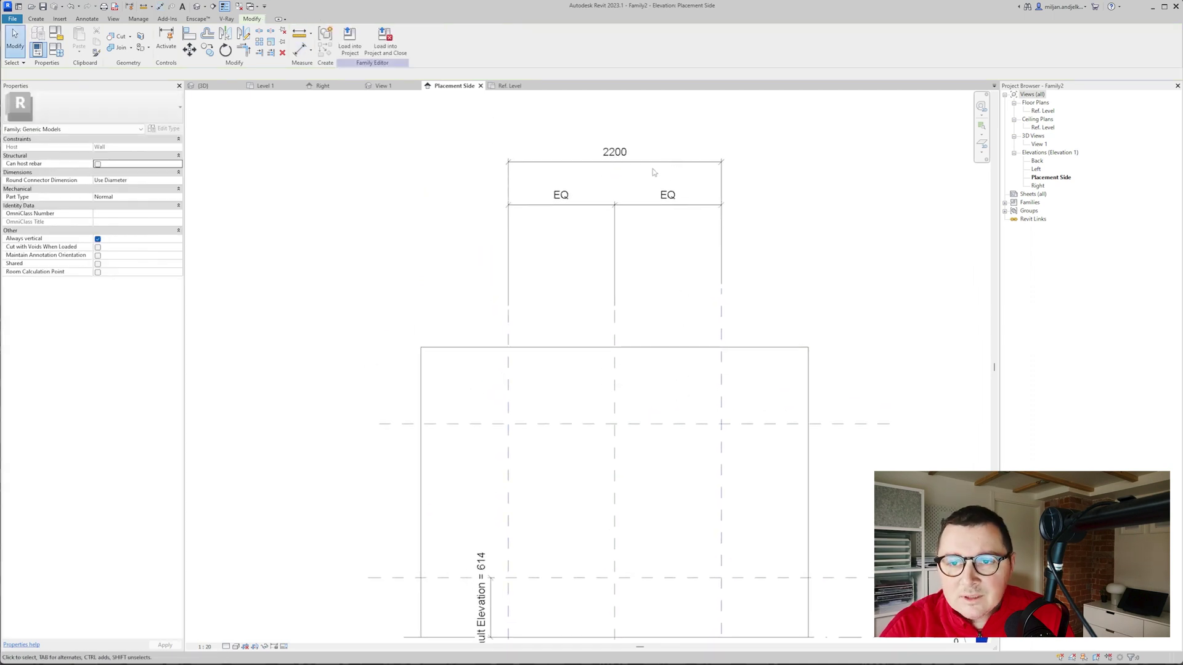
- Label the overall horizontal dimension with a new instance family parameter named Width
click(437, 40)
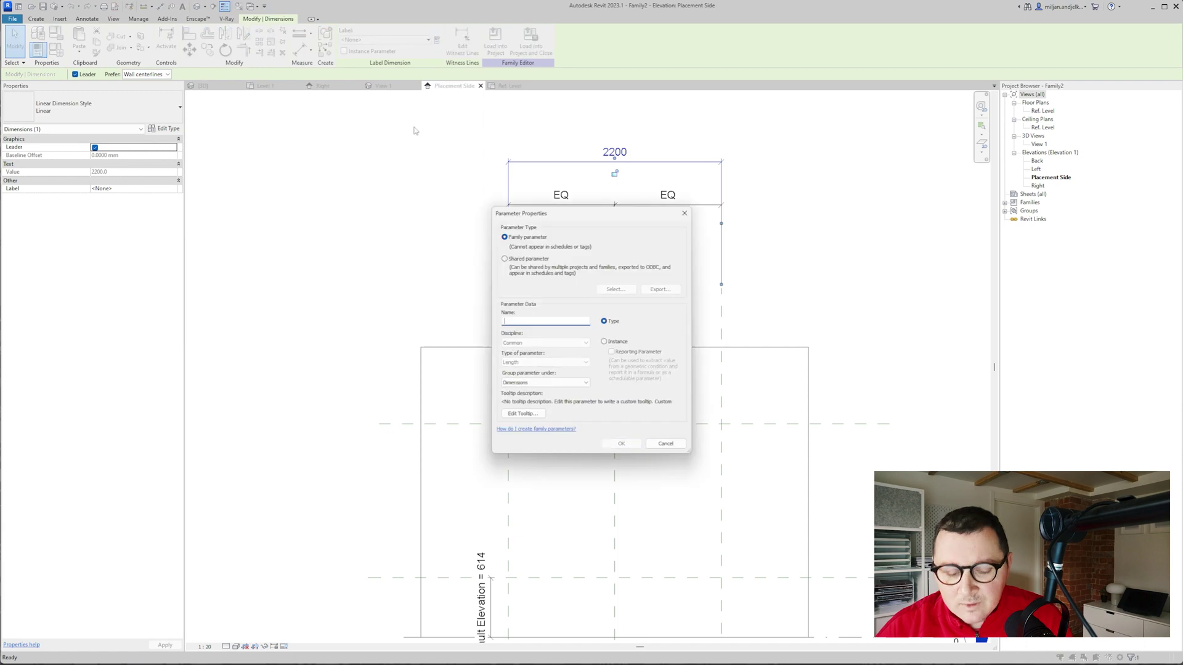
click(605, 342)
click(621, 444)
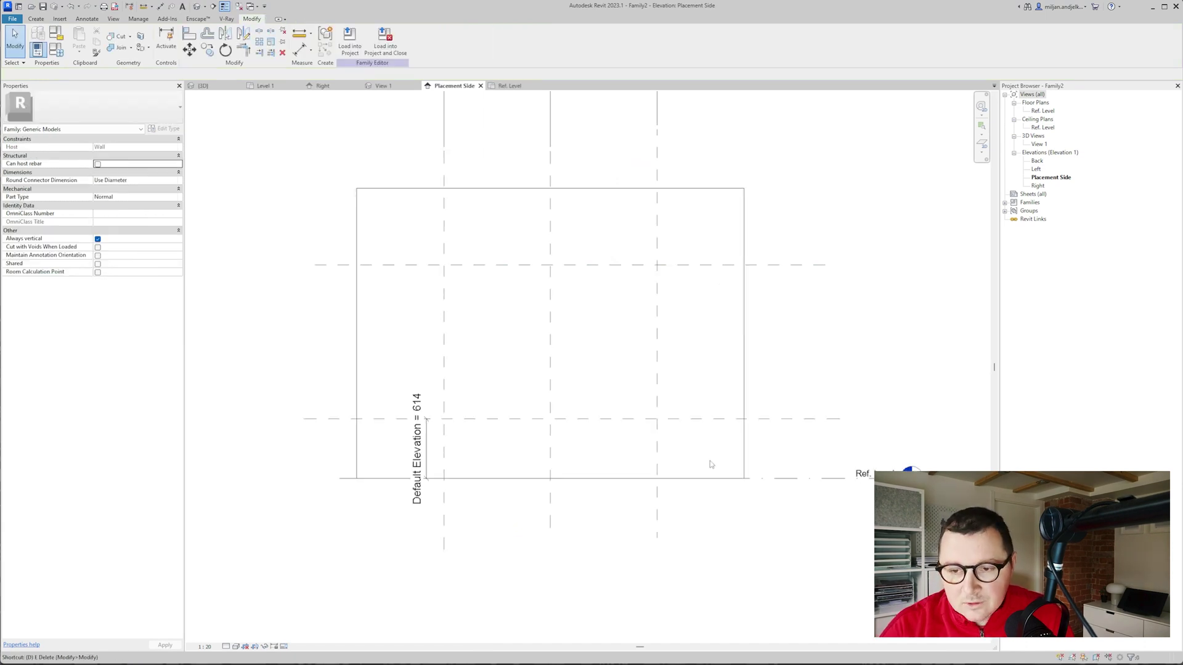
- Add an aligned dimension between the two horizontal reference planes, placed outside the wall's end
key(d)
key(i)
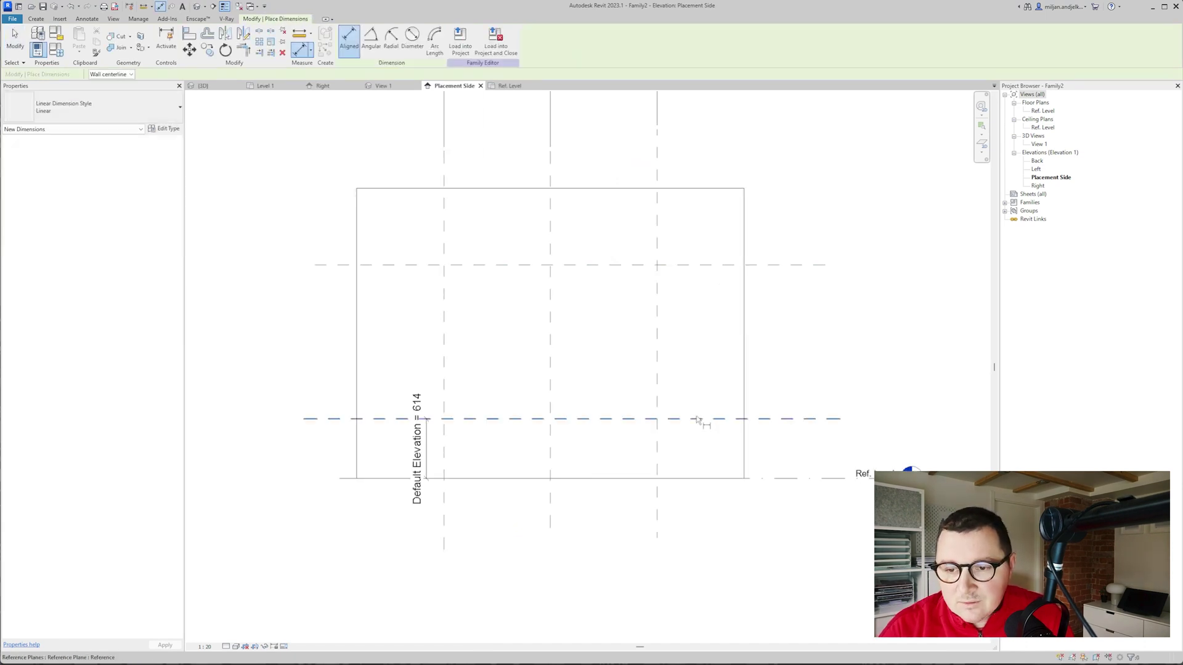
click(698, 419)
click(680, 265)
click(822, 308)
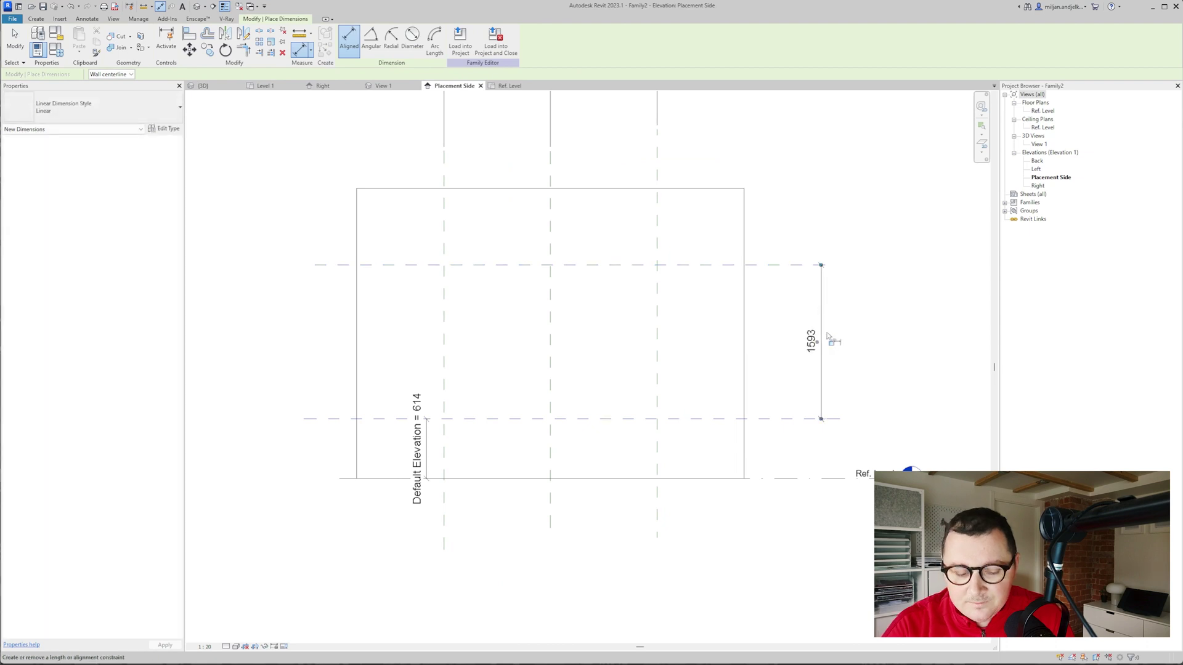
key(Escape)
- Label the vertical dimension between the horizontal reference planes with a new type family parameter named Height
click(436, 40)
text(Height)
key(Return)
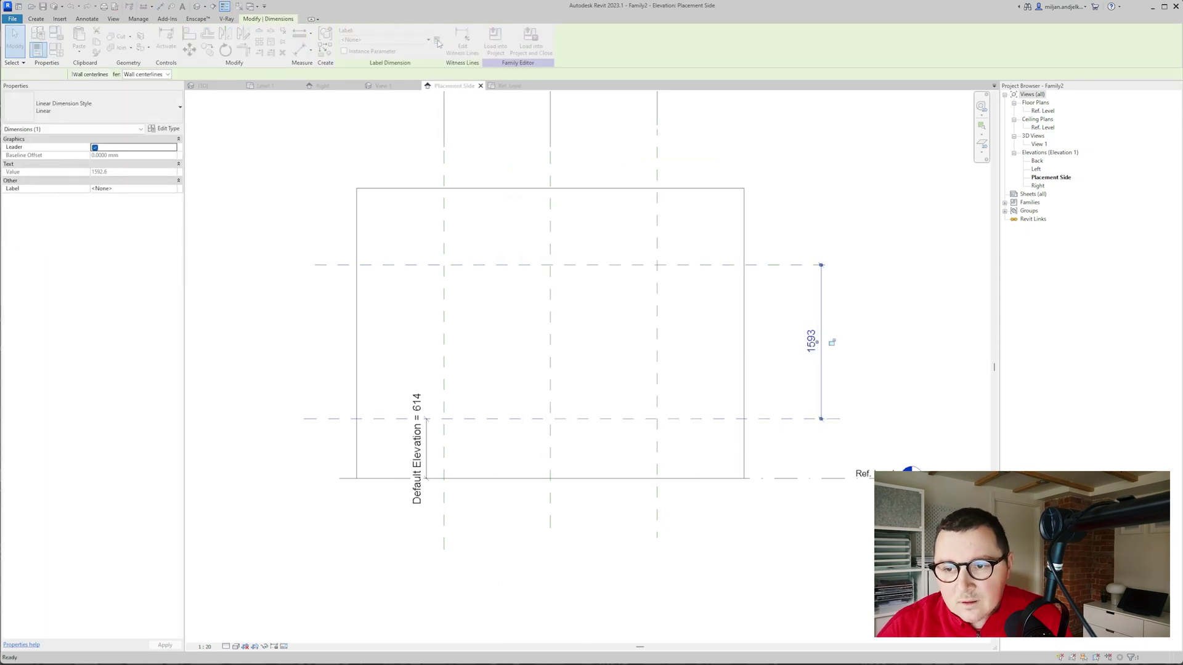
key(Escape)
- Set the family type values to Default Elevation 400, Width 1800 and Height 1200
scroll(414, 306, down, 2)
middle_drag(304, 248, 406, 265)
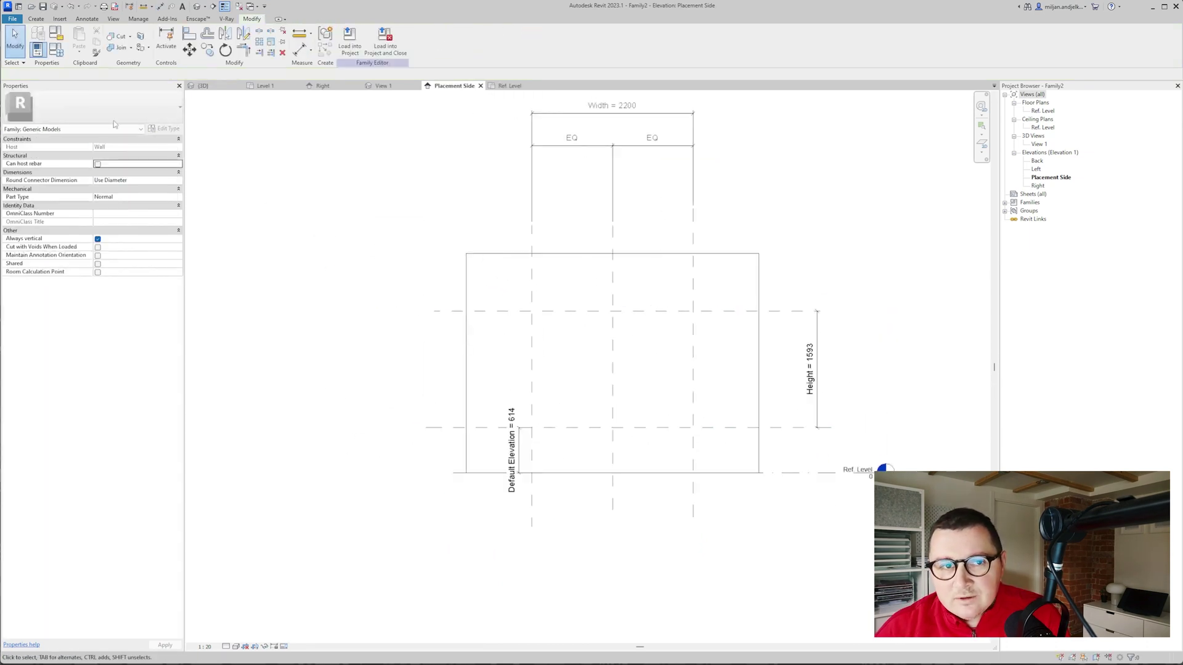
click(55, 51)
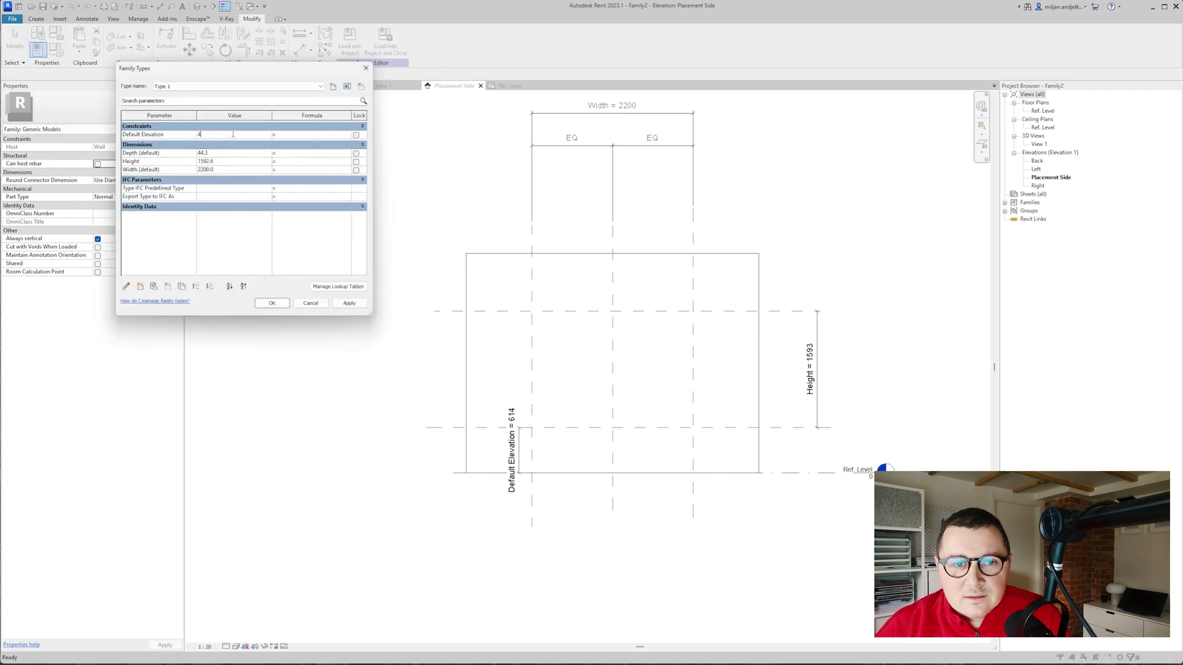
click(348, 305)
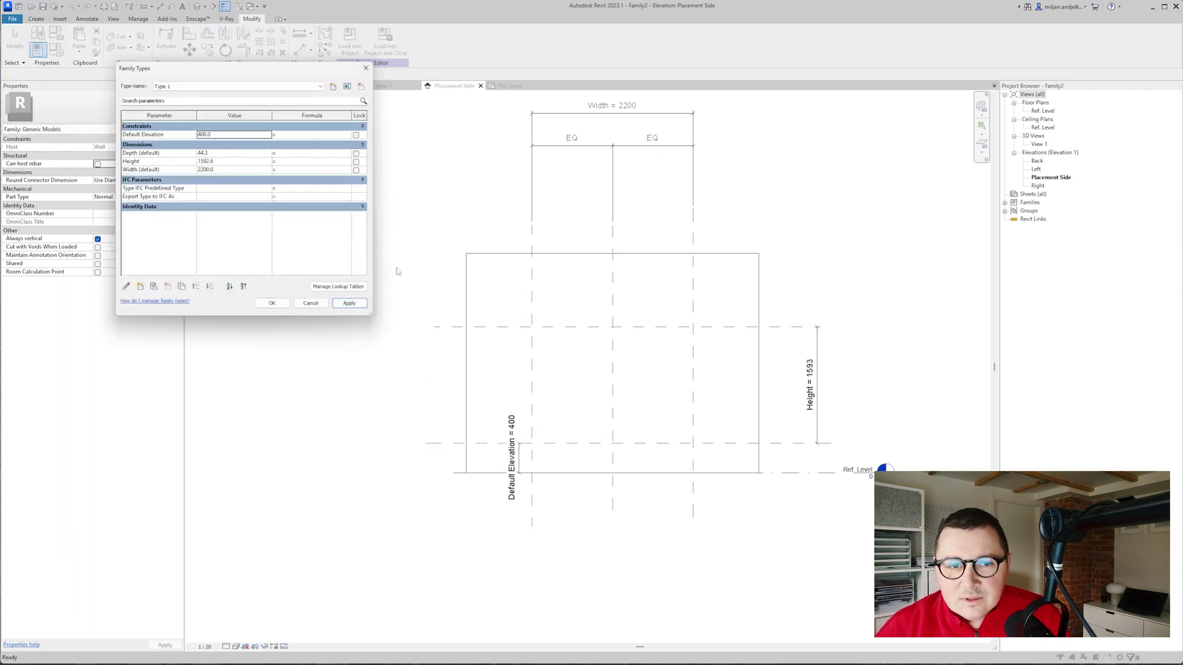
click(224, 170)
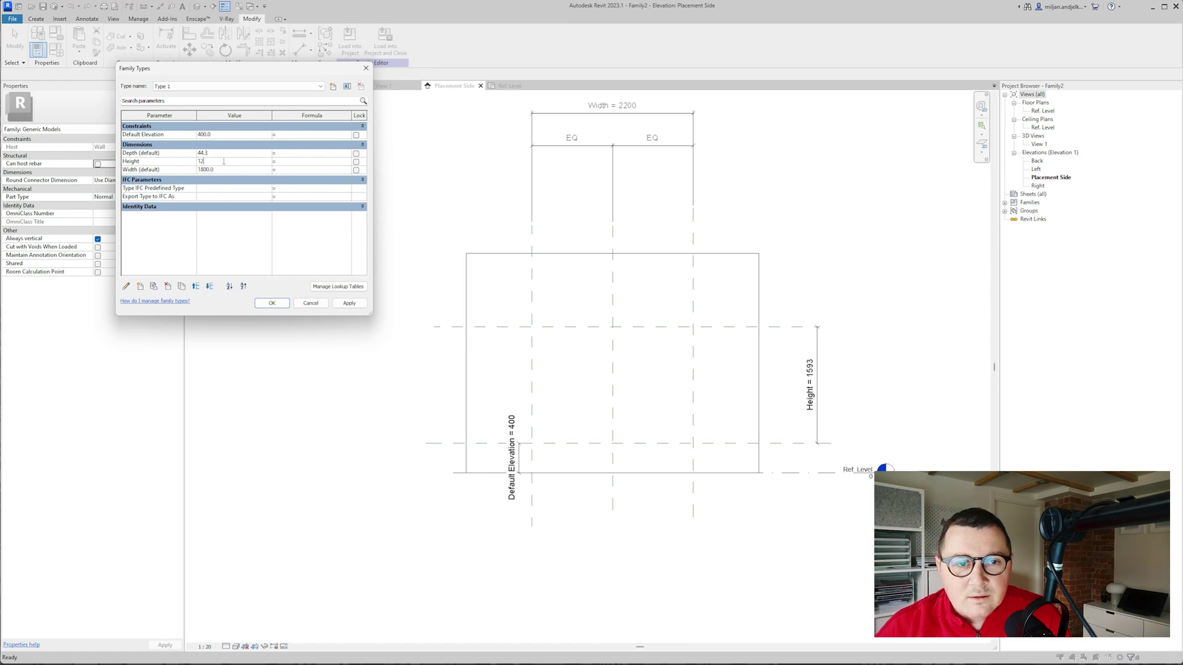
click(342, 303)
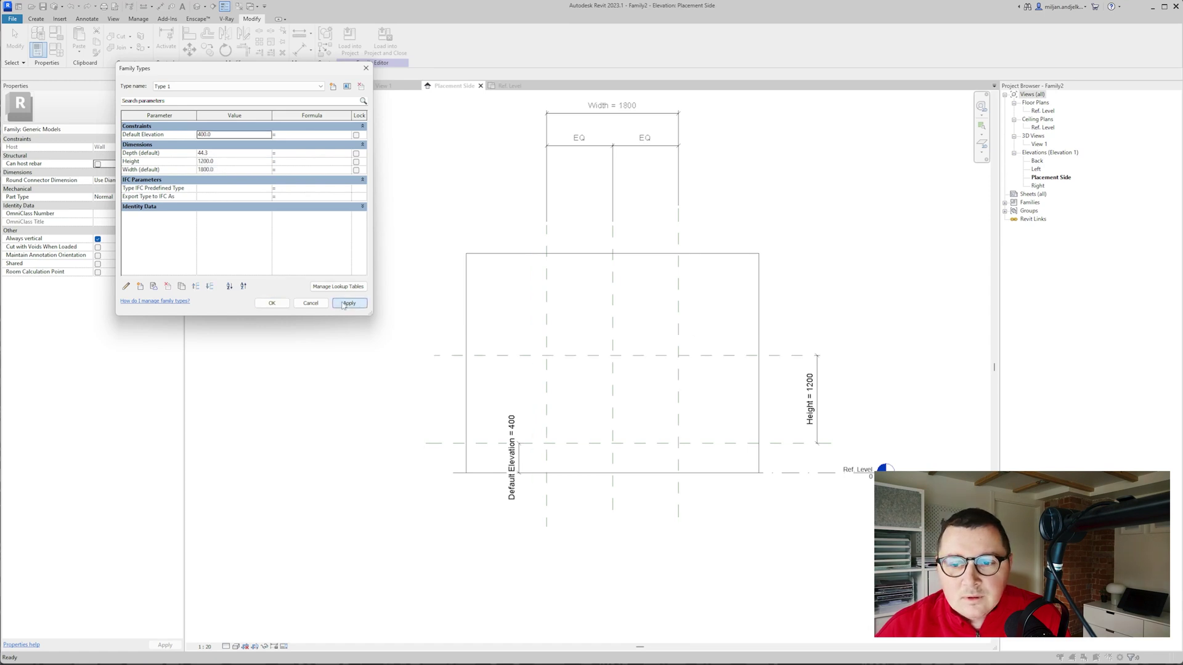
click(271, 304)
- Start a solid extrusion and set its work plane to Reference Plane : Depth
middle_drag(333, 278, 271, 264)
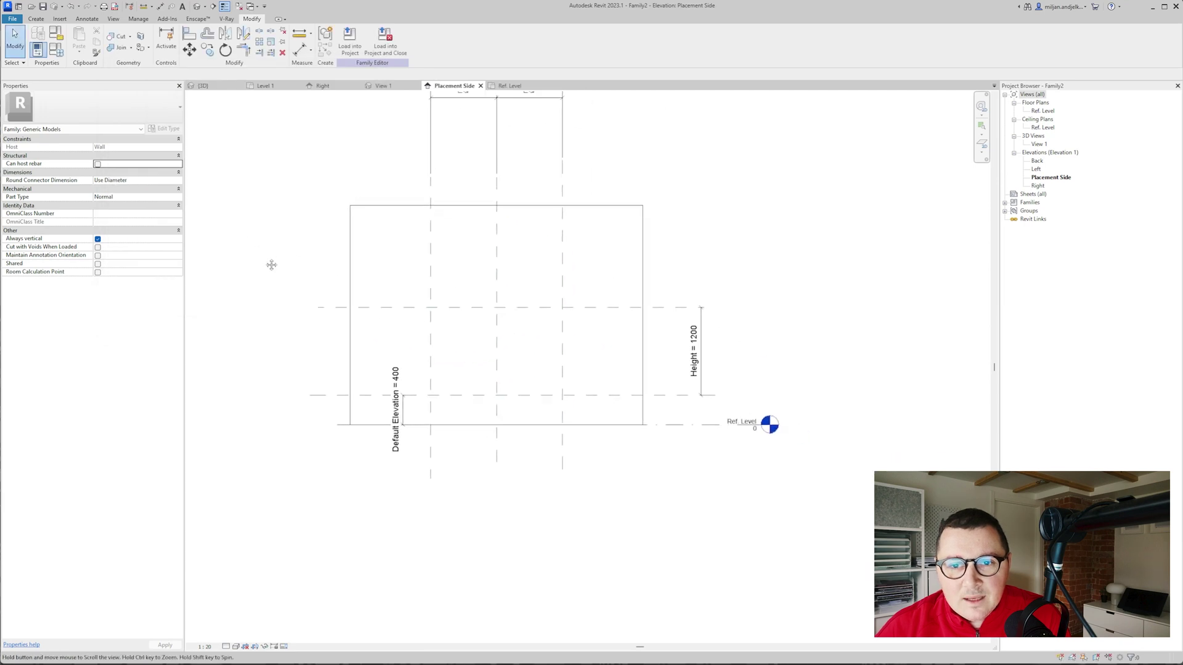
click(36, 19)
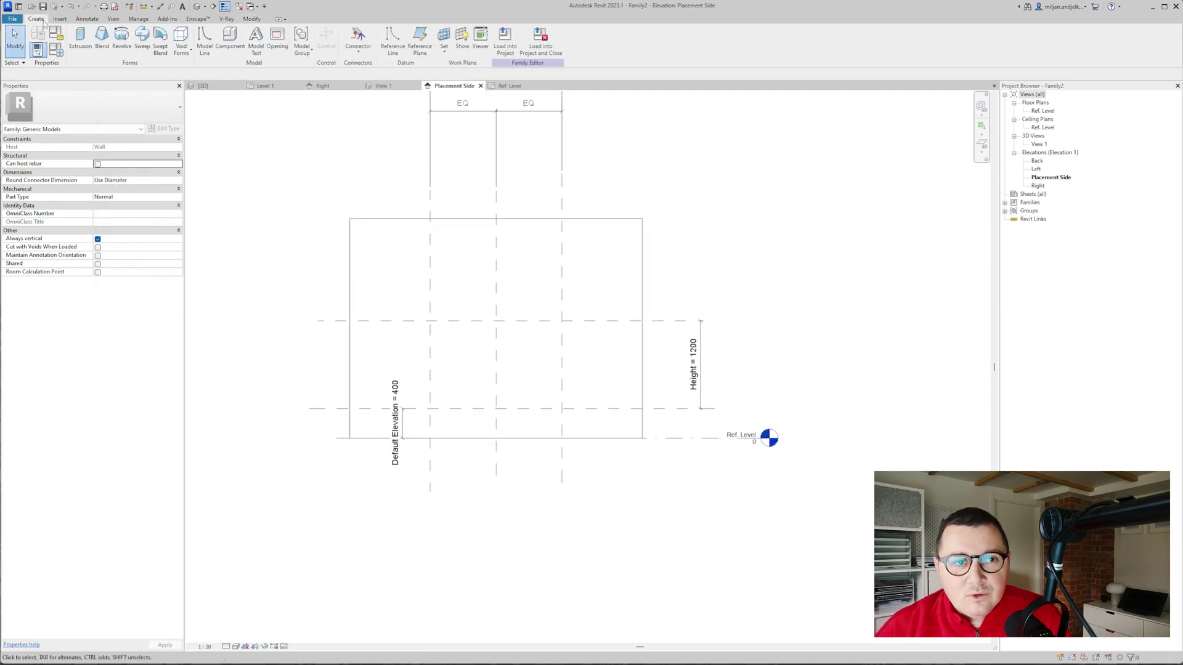
click(80, 38)
click(428, 36)
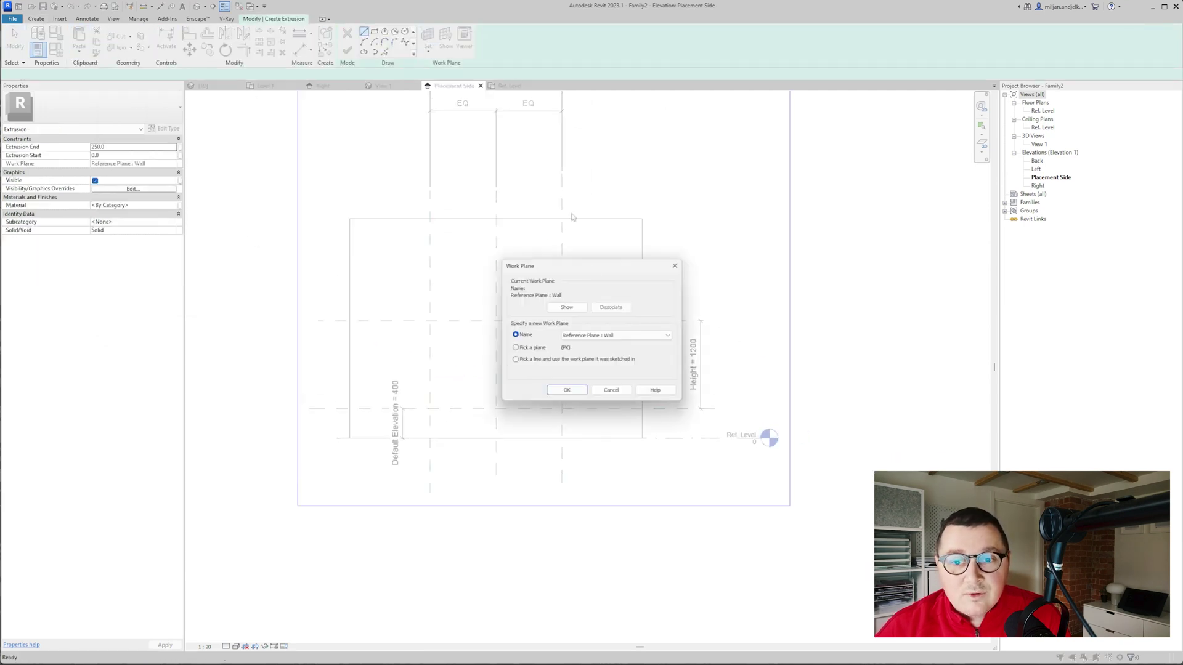
click(624, 336)
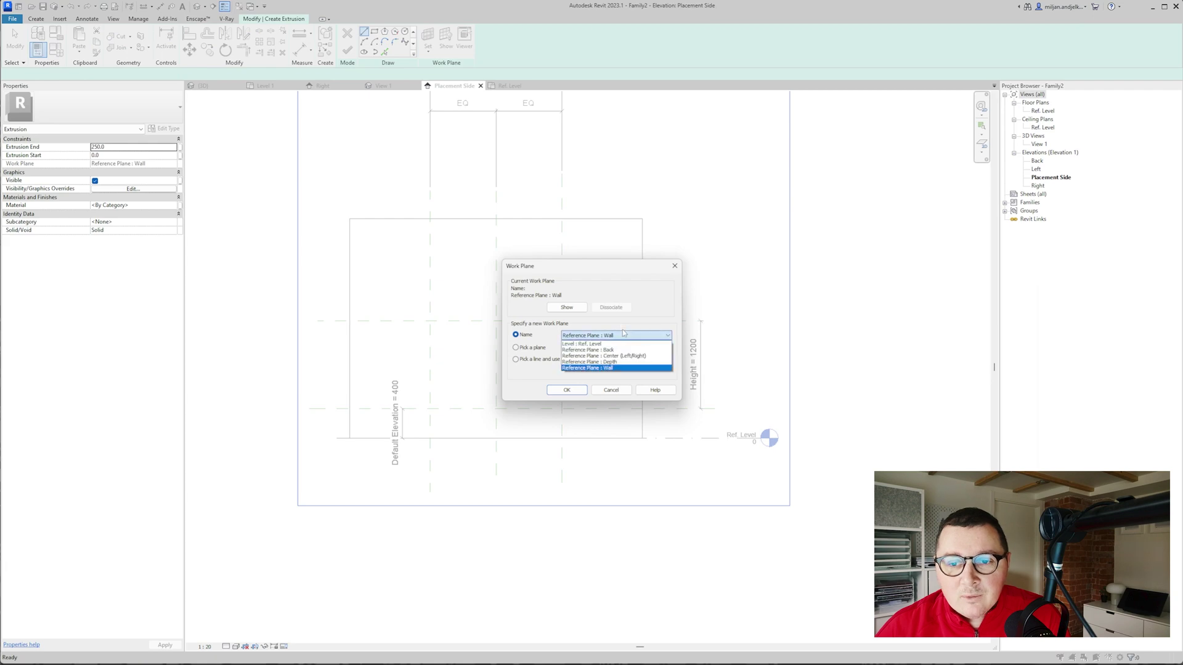
click(614, 364)
click(567, 390)
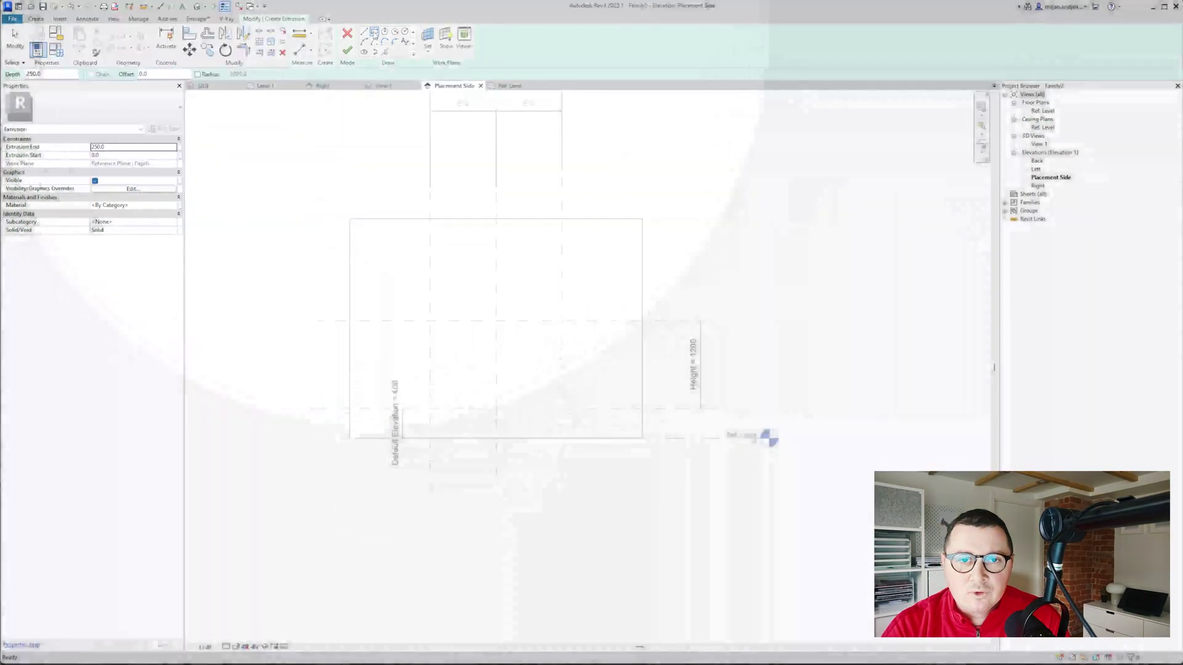
- Sketch a rectangle bounded by the outer vertical and the horizontal reference planes and lock all four sides to them
click(430, 321)
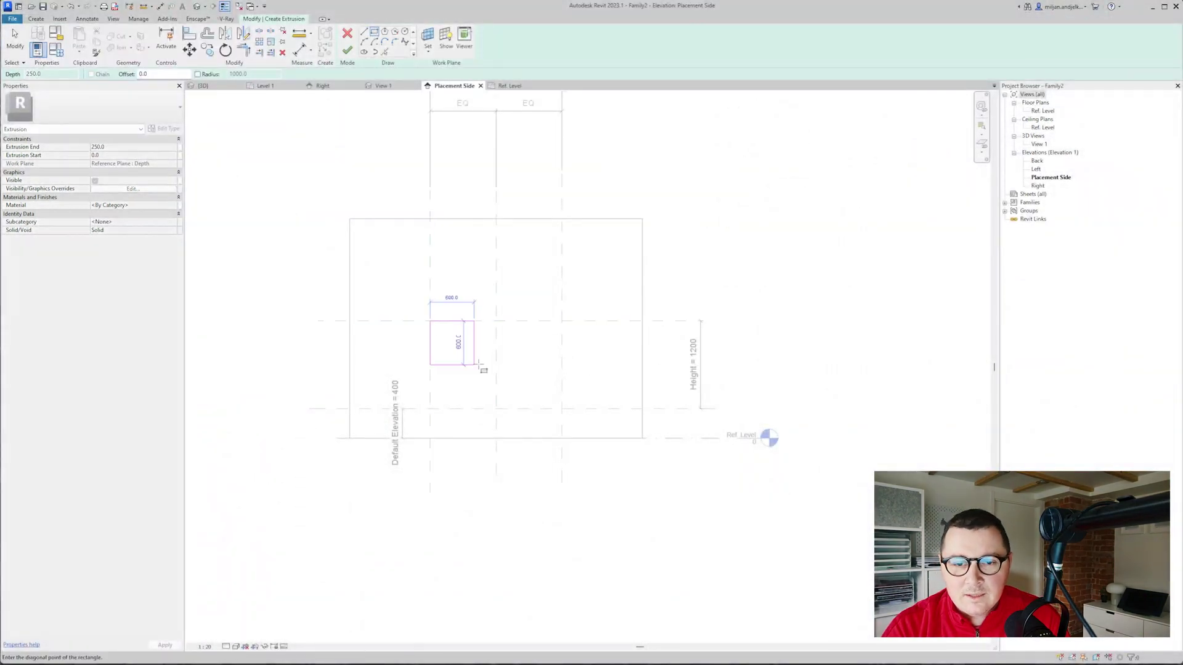
click(562, 409)
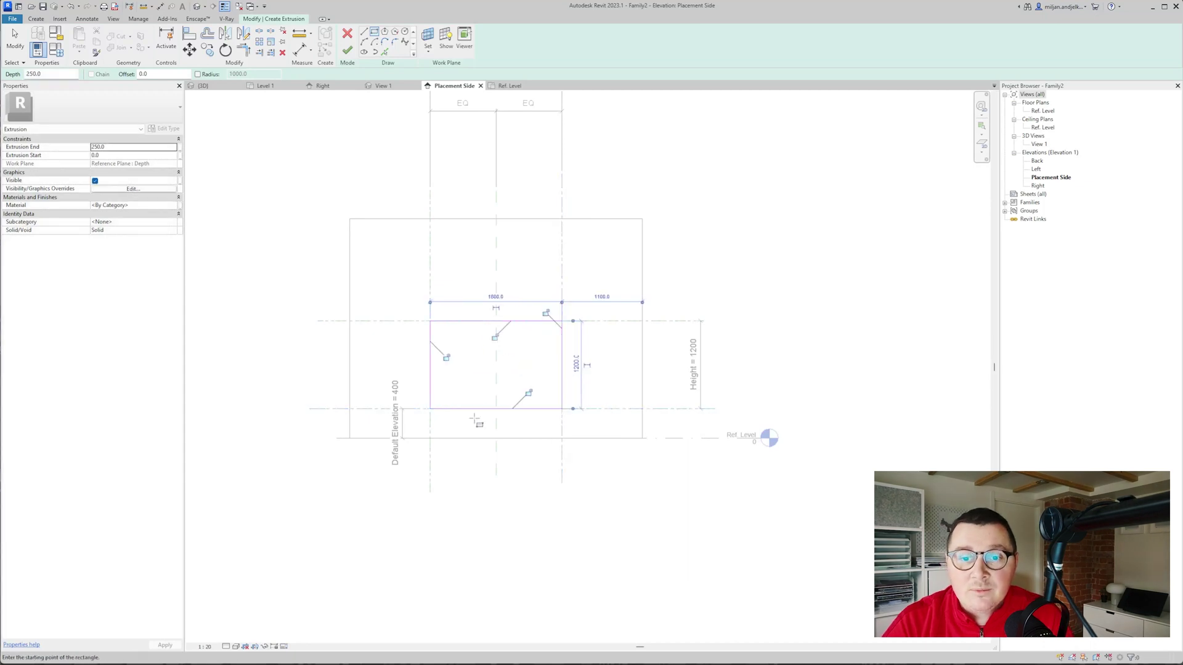
scroll(465, 411, up, 2)
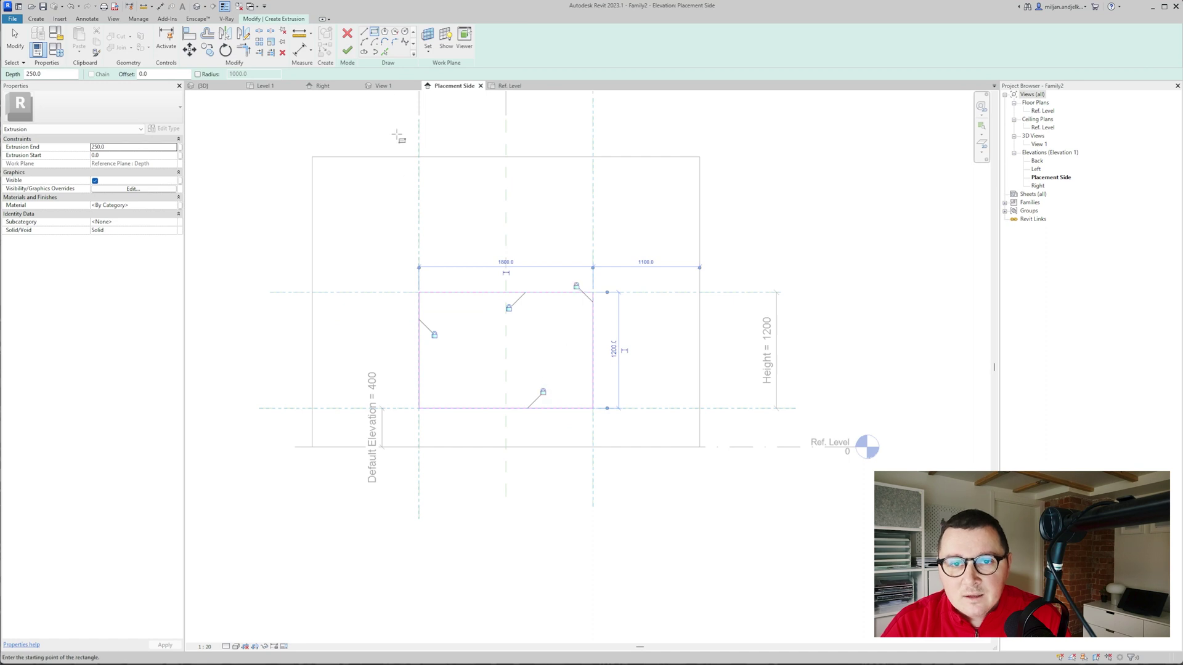
- Finish the extrusion sketch in the Ref. Level plan and set the Extrusion End to 500
click(506, 89)
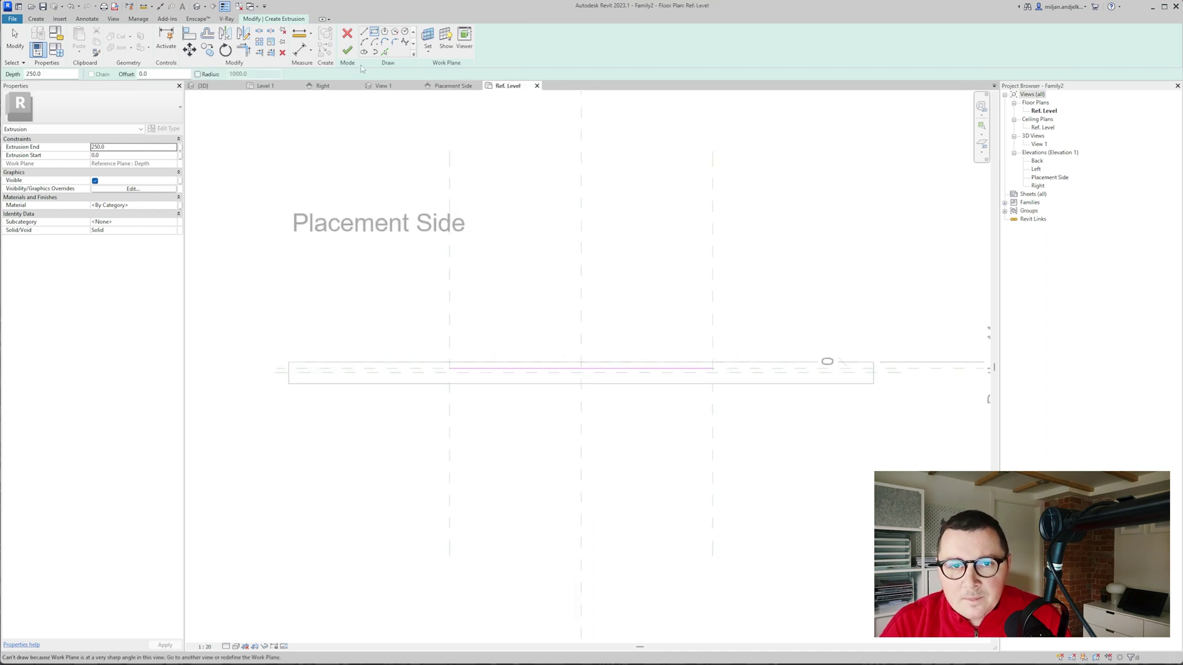
click(348, 50)
click(117, 149)
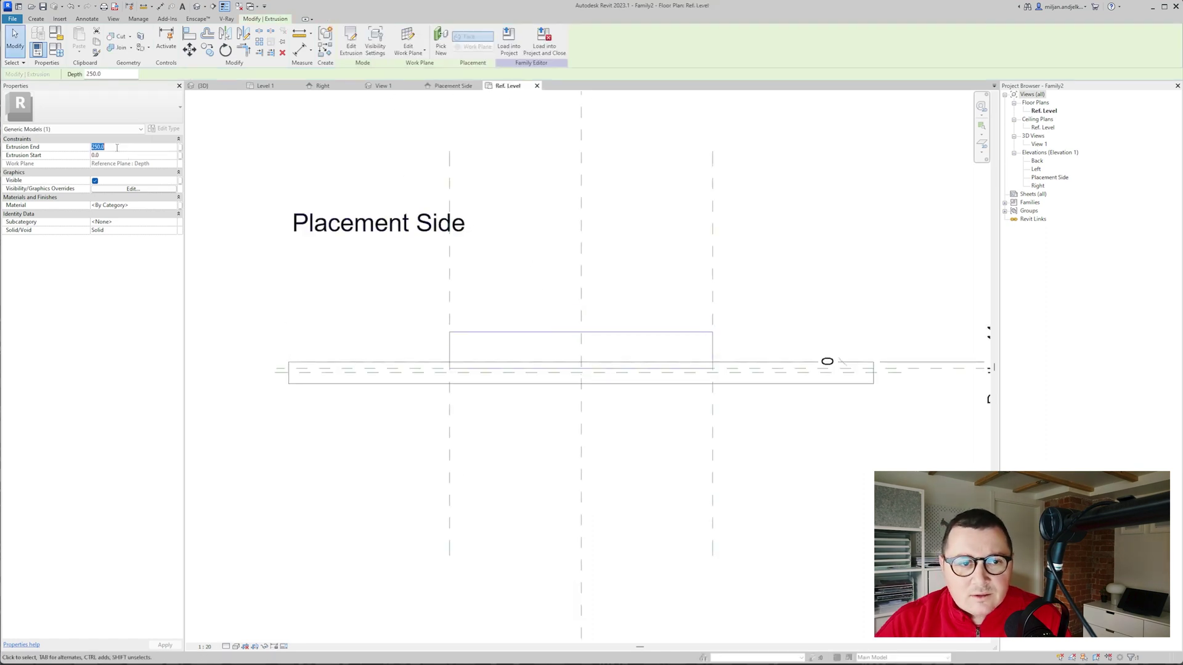
key(Return)
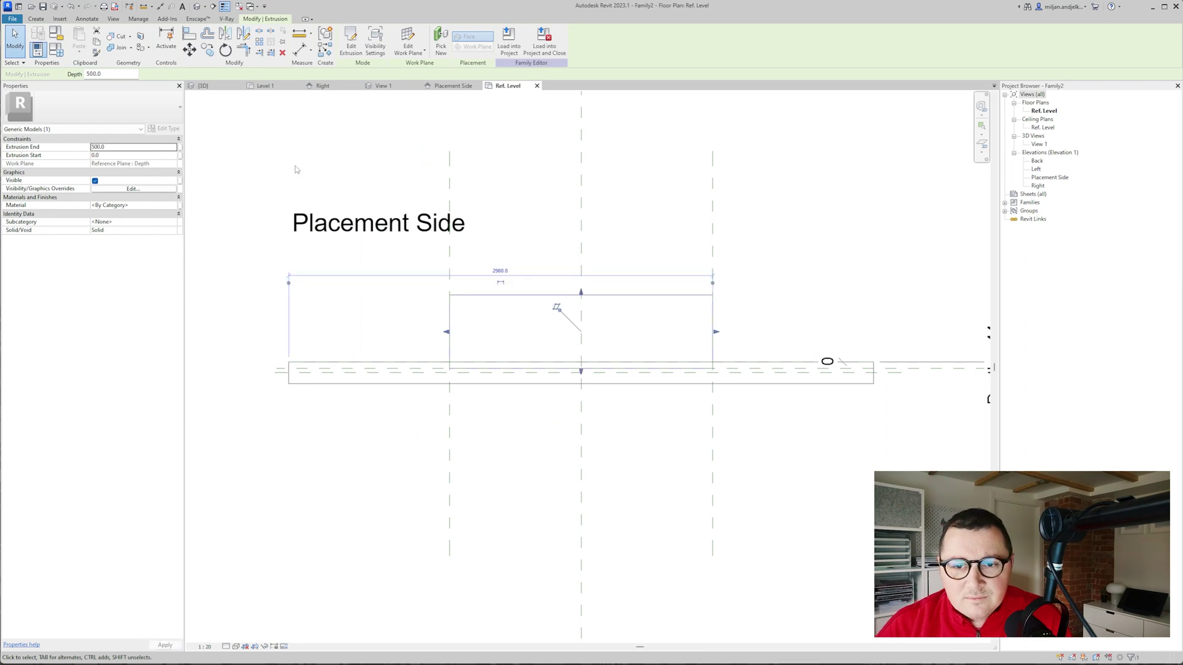
- Associate the Extrusion End with a new instance family parameter named Extrusion
middle_drag(299, 173, 313, 178)
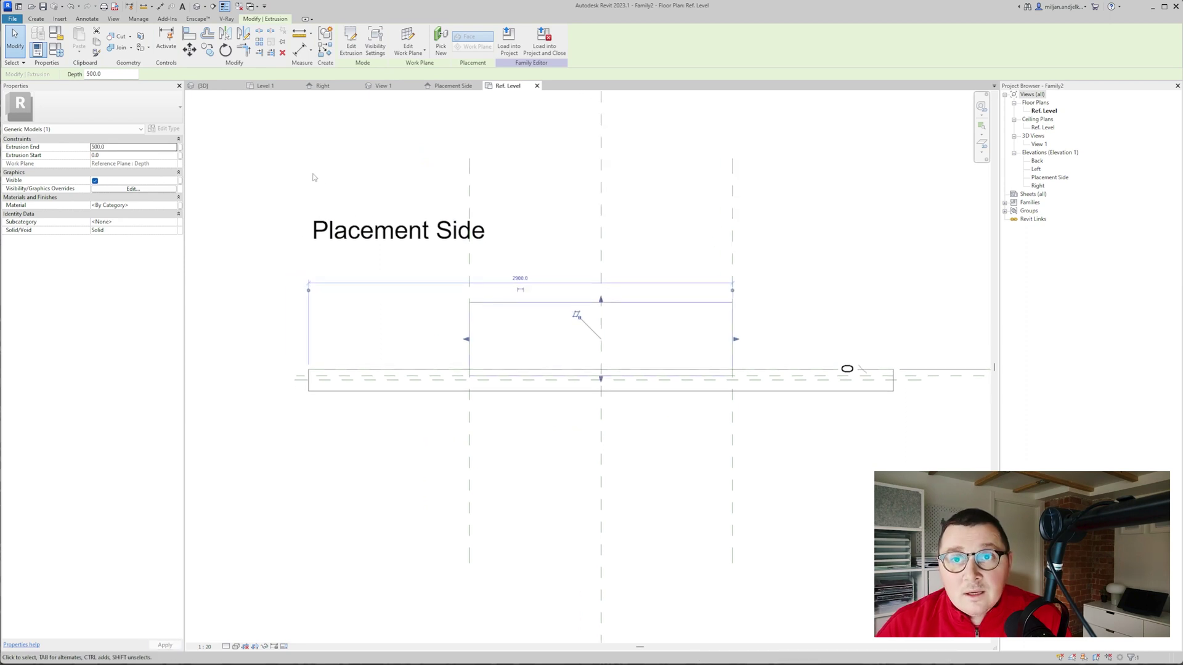
click(180, 148)
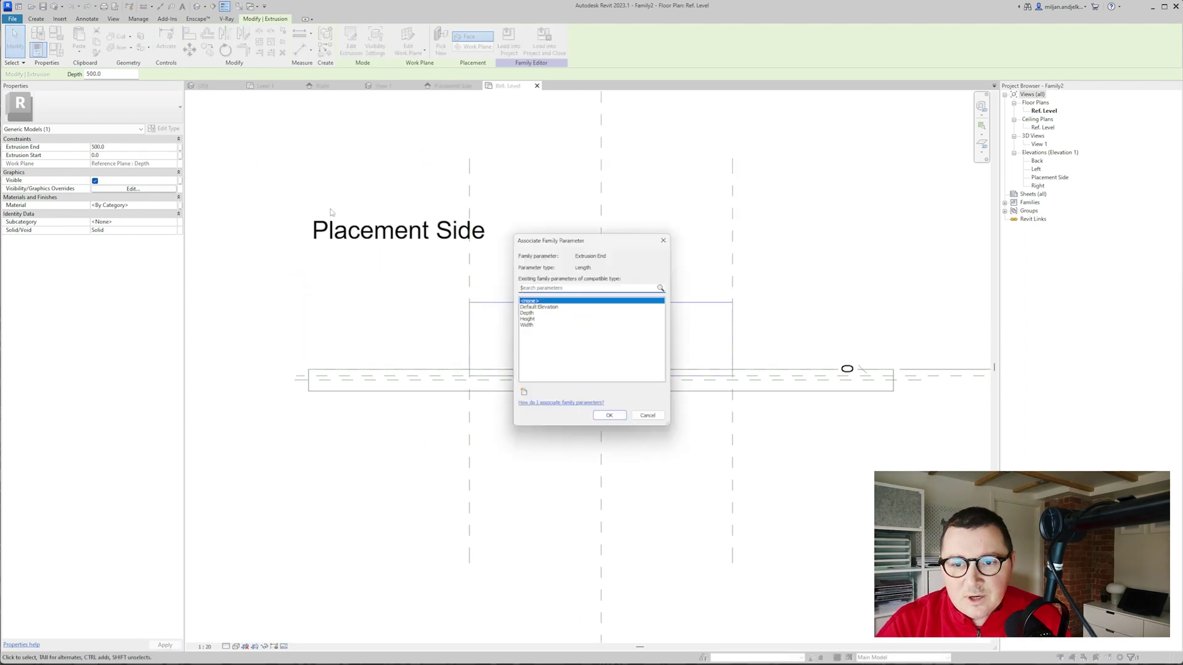
click(524, 393)
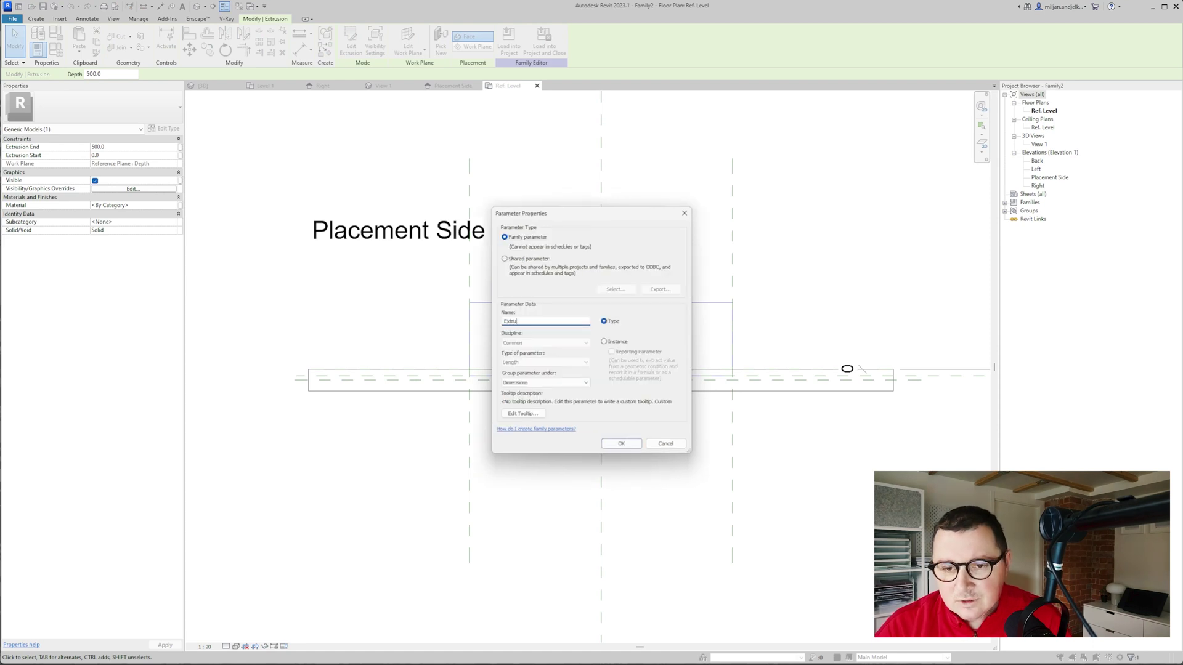
click(605, 341)
click(621, 444)
key(Return)
click(375, 343)
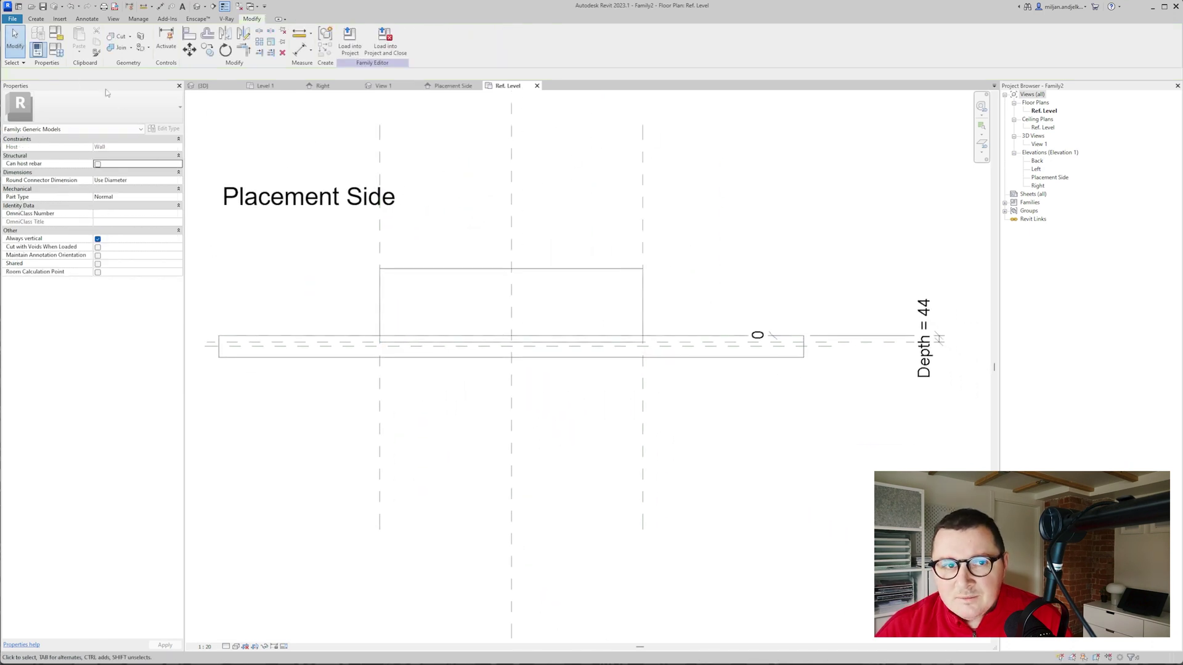
- Flex the Depth parameter in the family types by applying 75 and then 100
click(57, 49)
double_click(204, 153)
text(75)
click(349, 303)
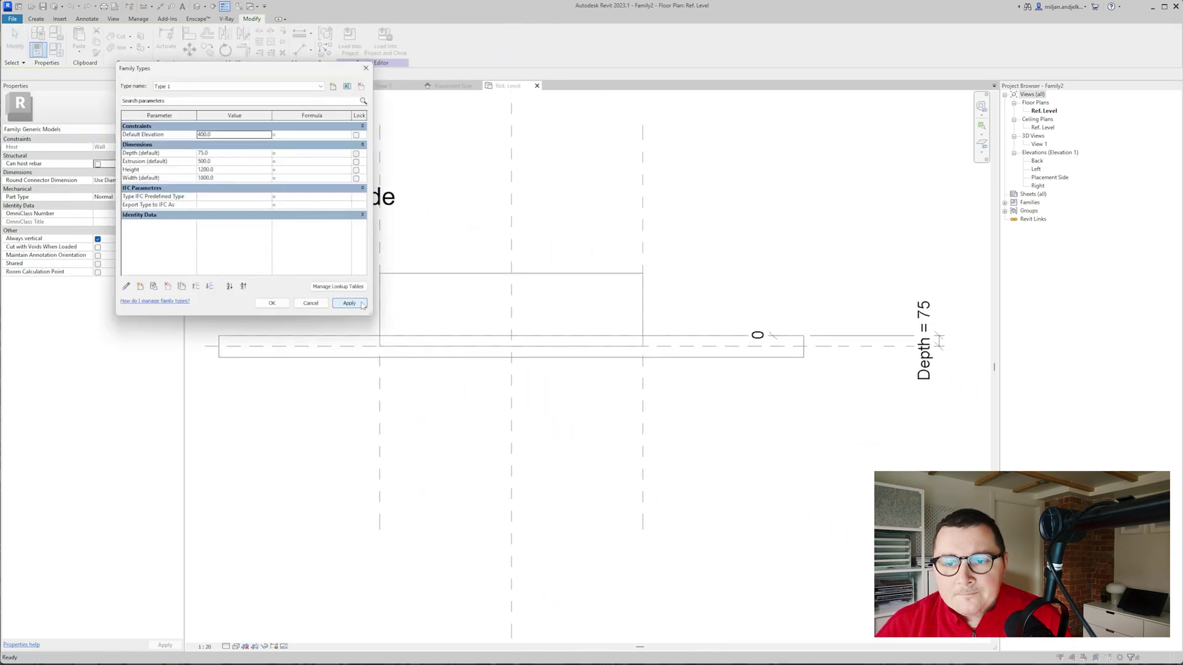
double_click(204, 152)
text(100)
click(349, 303)
click(310, 303)
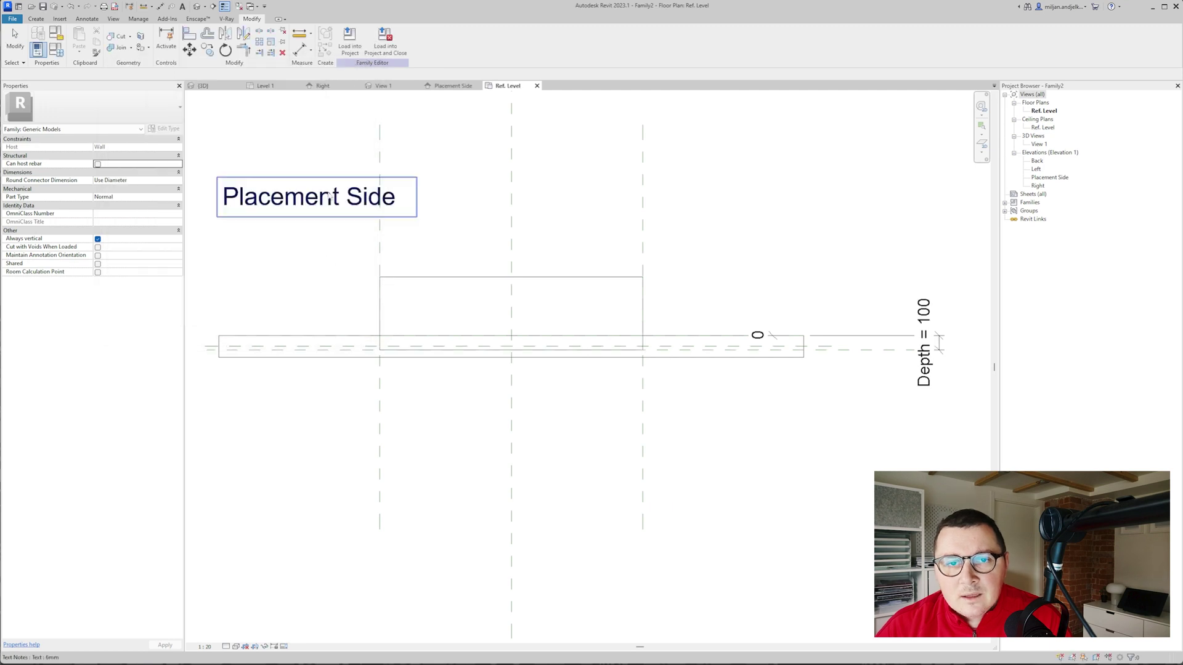
- In the 3D view of the family, change the niche extrusion from Solid to Void
click(382, 86)
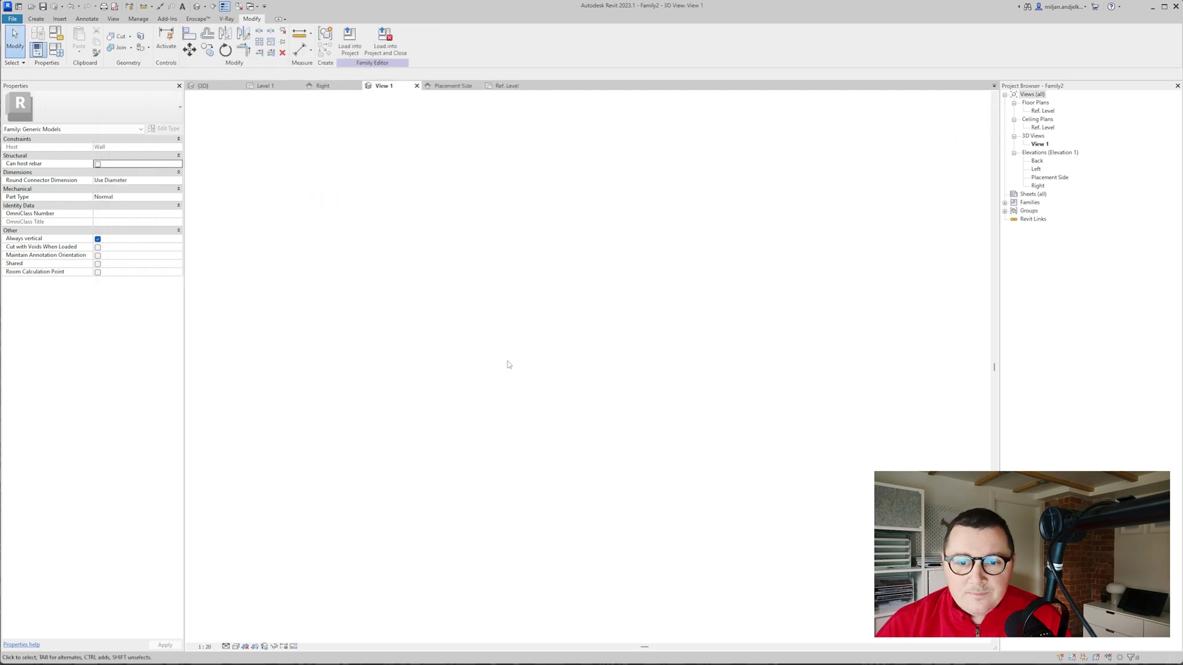
click(539, 322)
click(174, 230)
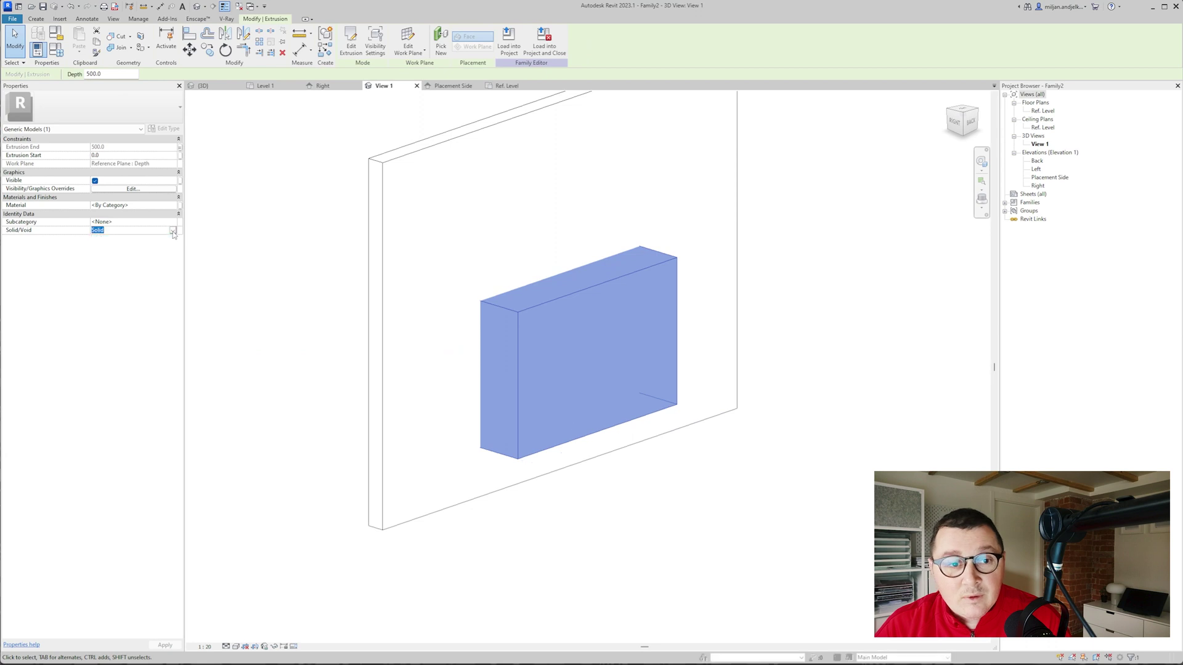
click(123, 247)
click(253, 259)
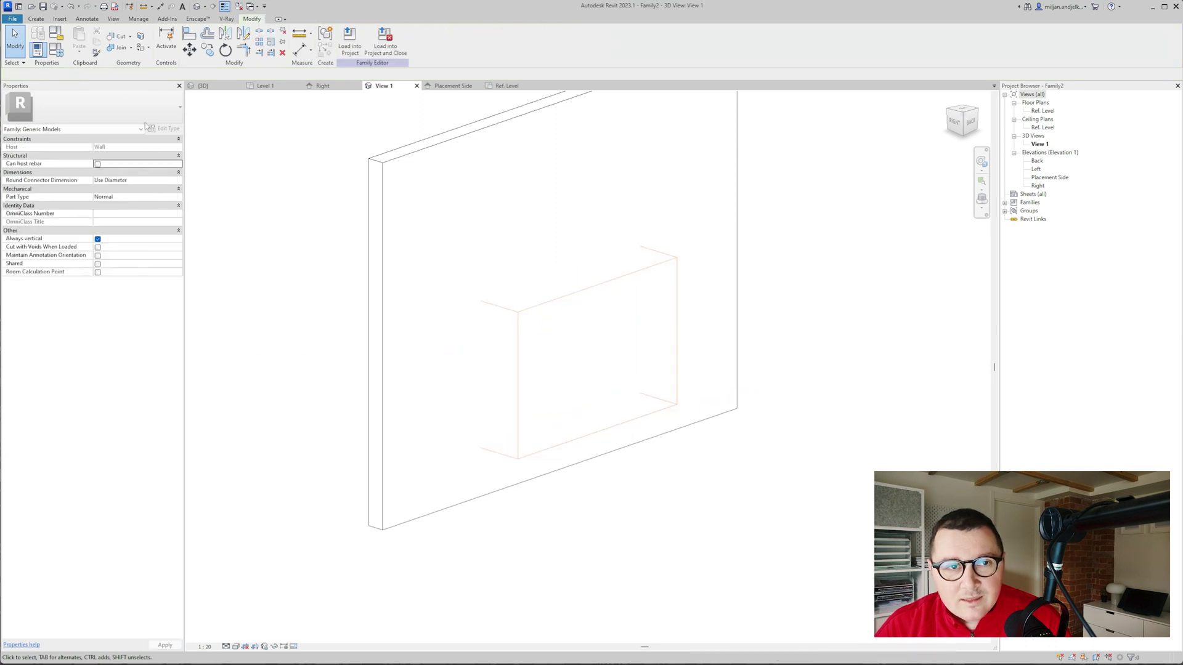
- Cut the void extrusion out of the family's host wall with Cut Geometry
click(114, 35)
click(391, 164)
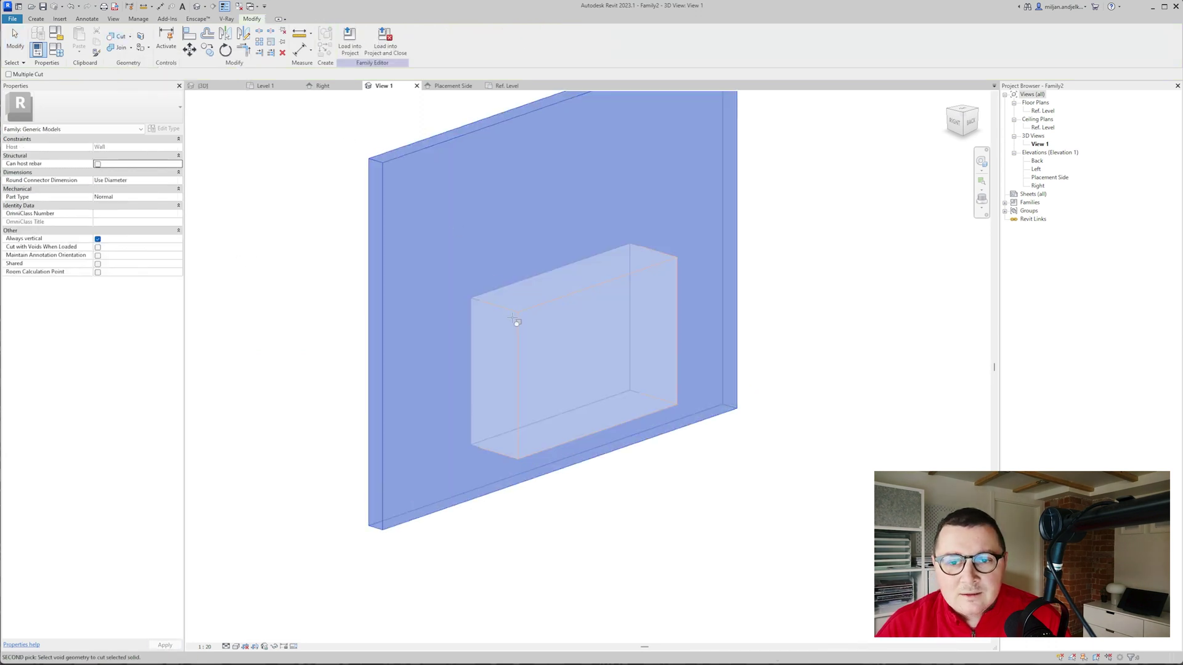
click(513, 315)
click(27, 29)
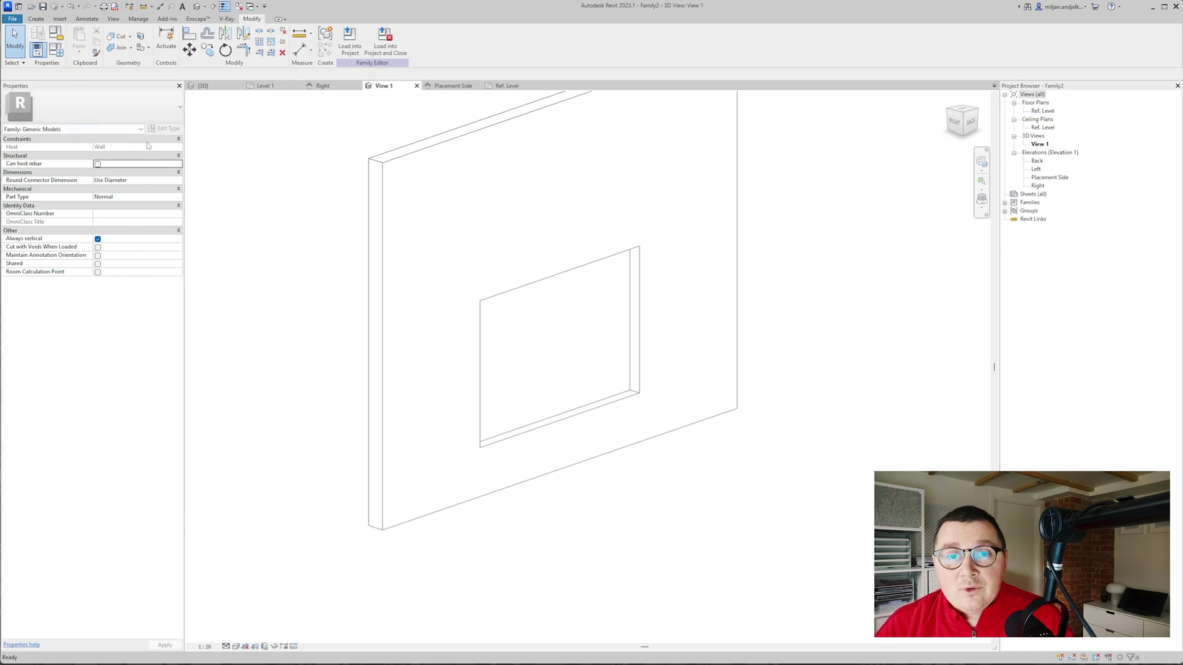
- Save the family as 0038_AIE Wall Niche
middle_drag(148, 145, 193, 216)
key(ctrl+s)
click(622, 352)
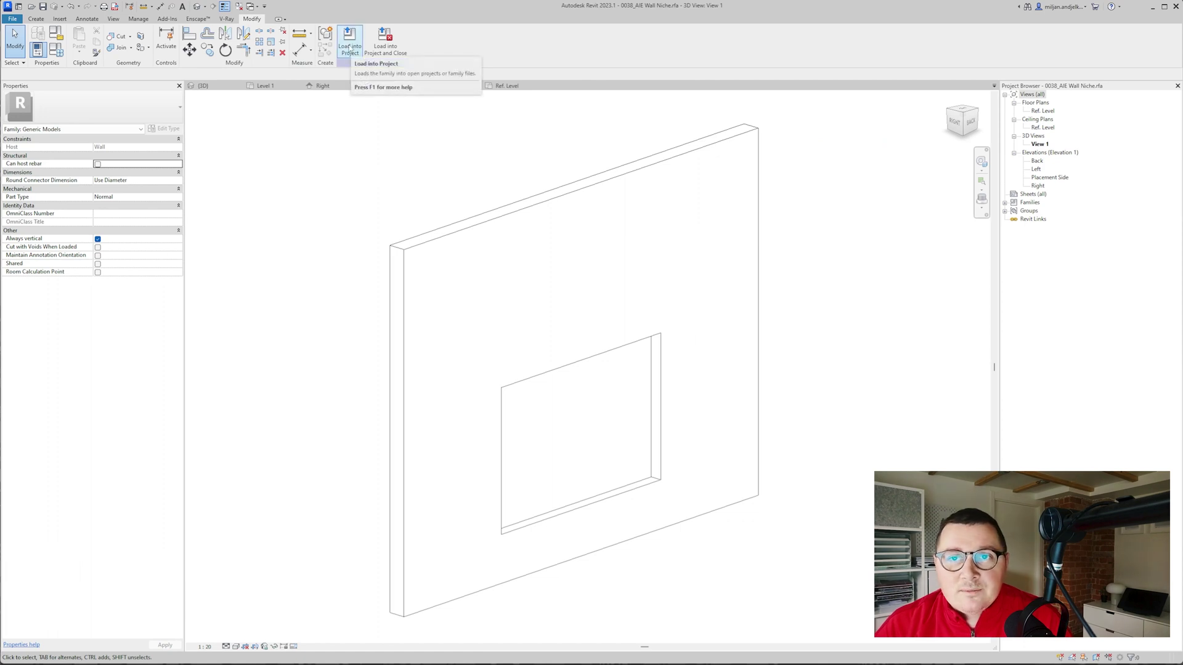
- Load the niche family into the project, place one instance on the Level 1 wall beside the in-place niche, and show it in 3D
click(349, 48)
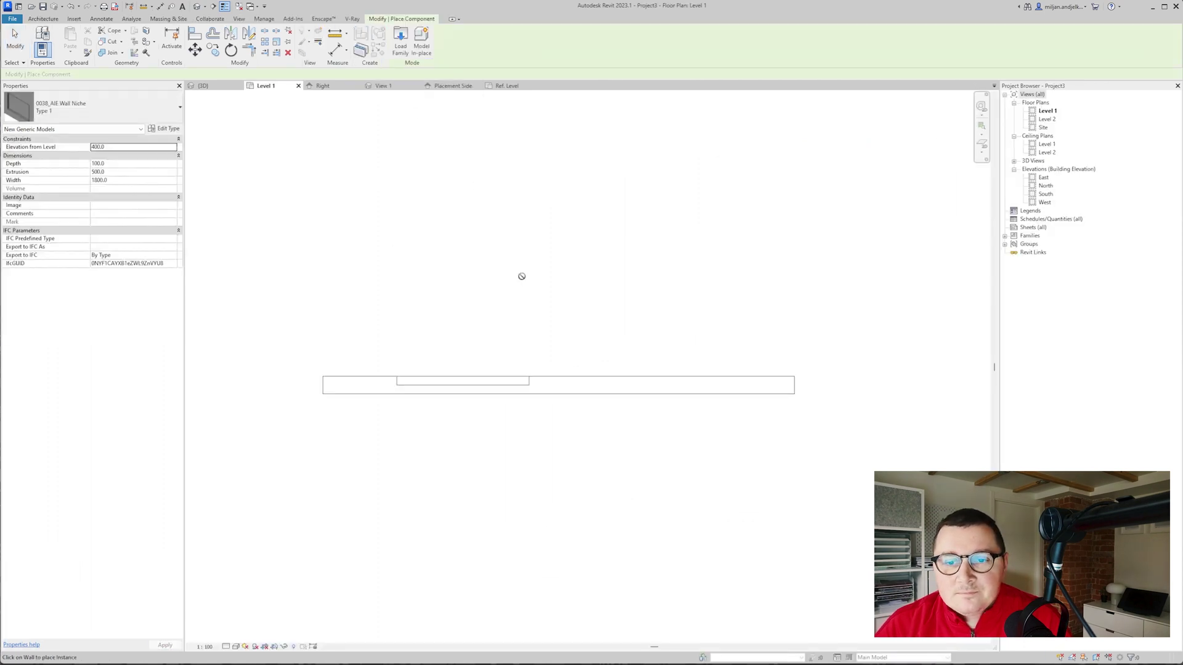
click(628, 378)
key(ctrl+Tab)
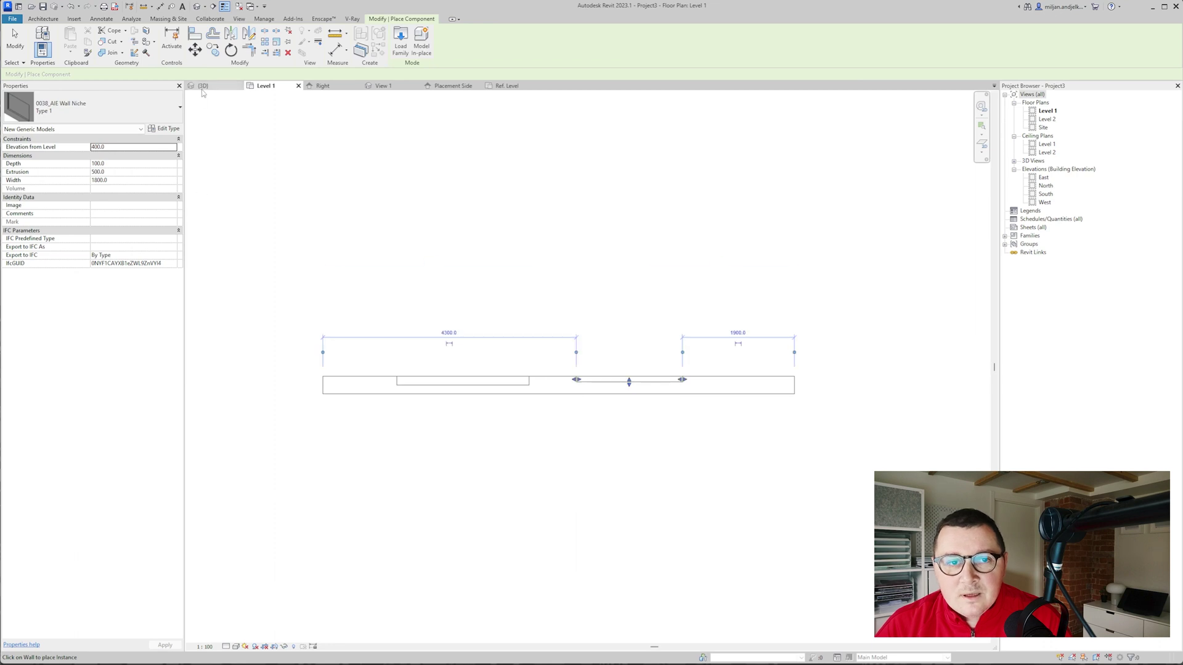
shift+middle_drag(496, 291, 368, 385)
key(Escape)
- Set the Width of the placed wall niche to 900
click(523, 459)
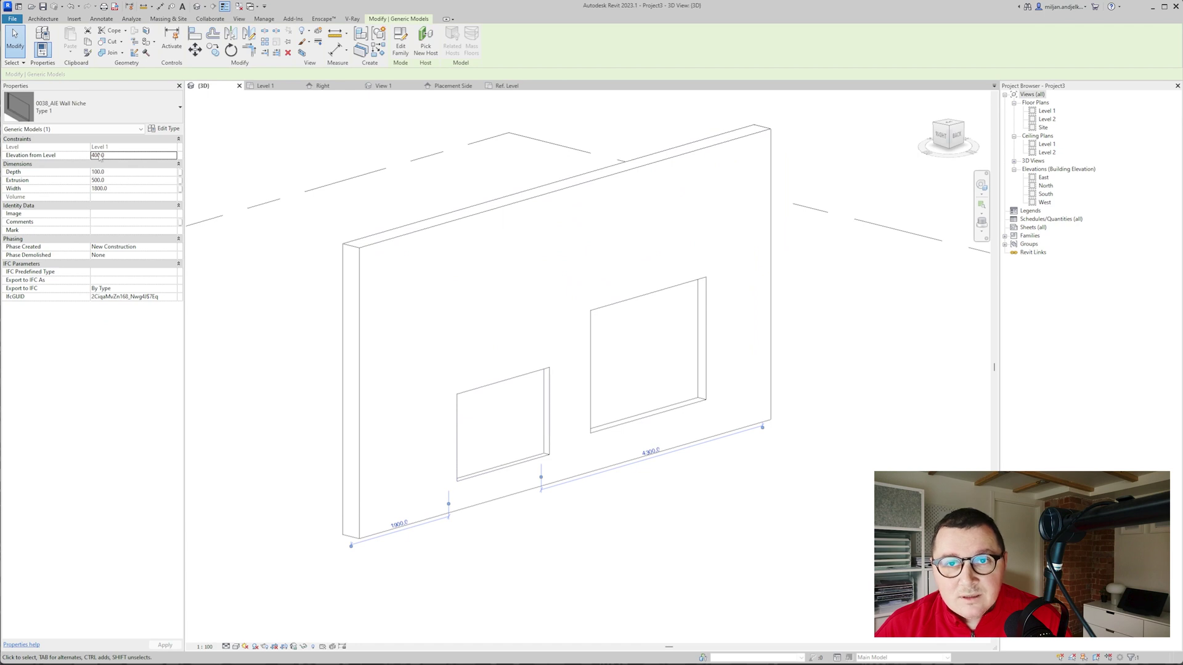
click(109, 189)
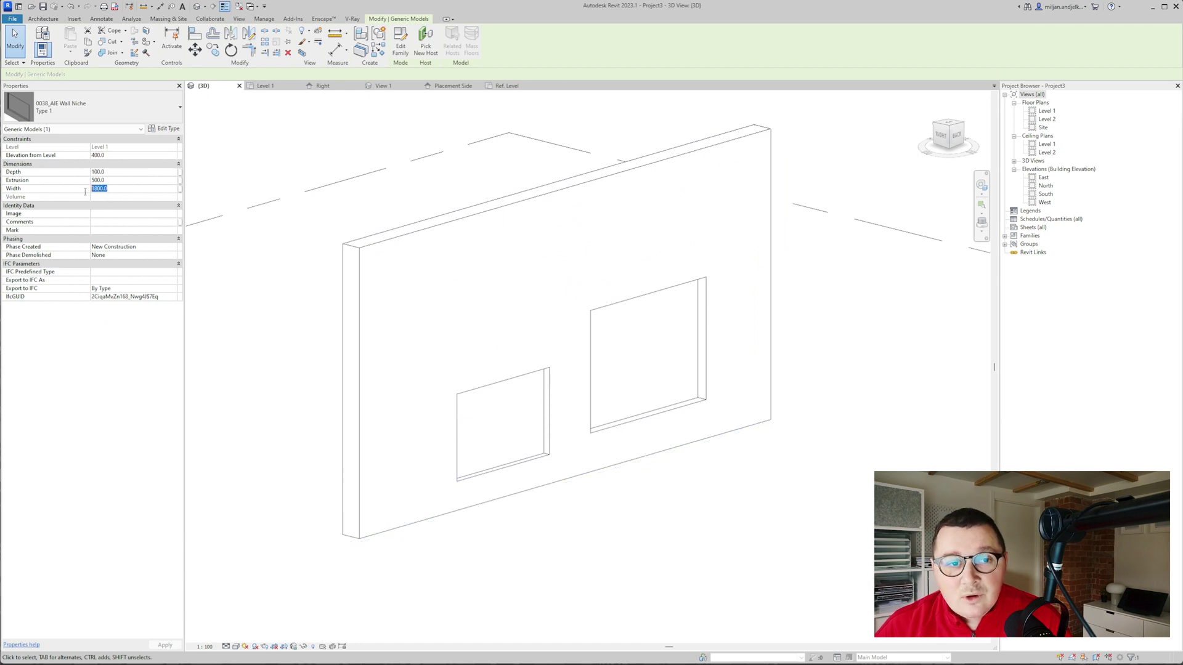
text(900)
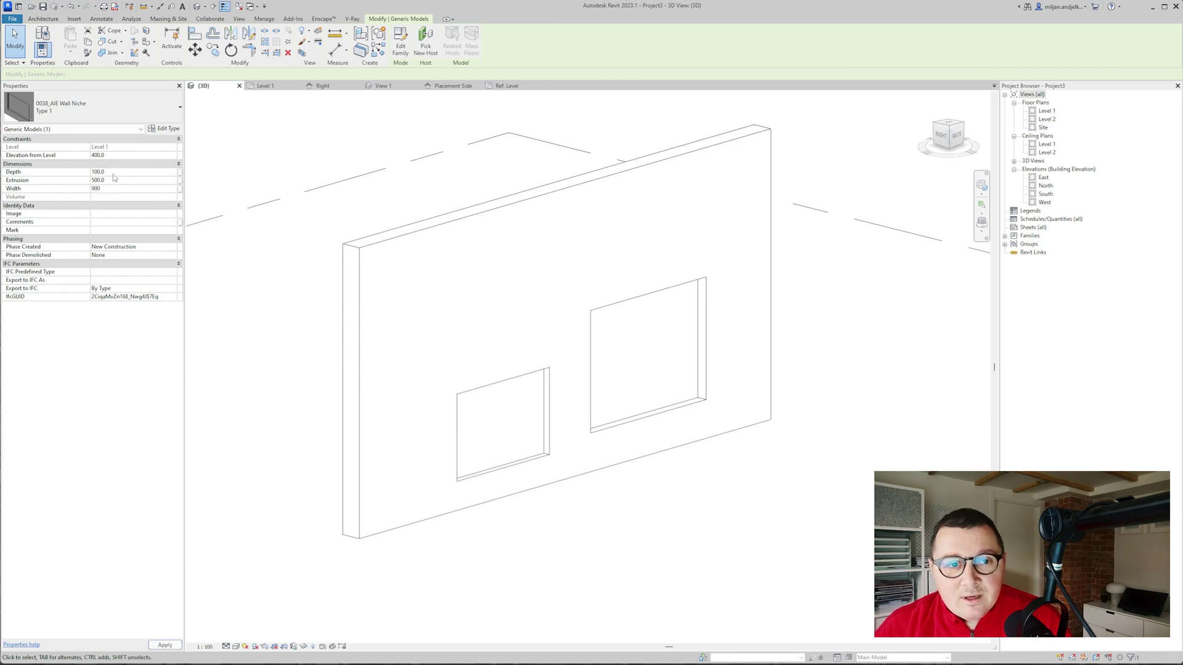
click(453, 322)
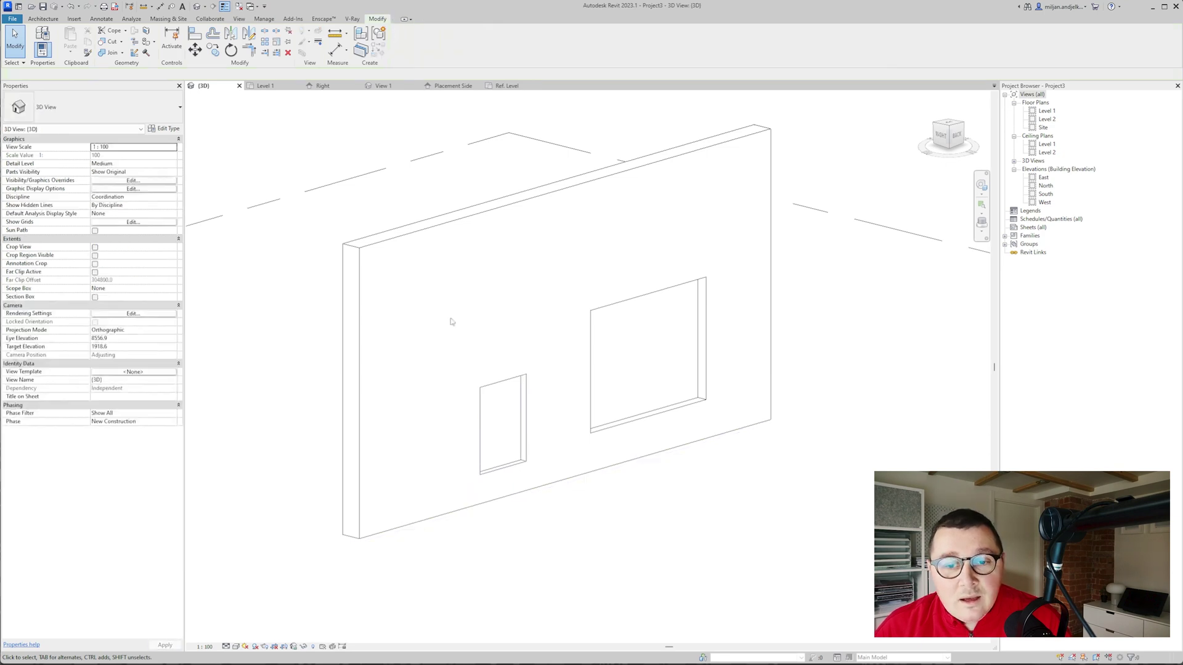
- Make the niche family's Height an instance parameter and reload the family into the project, overwriting the existing version and its parameter values
click(490, 411)
click(164, 129)
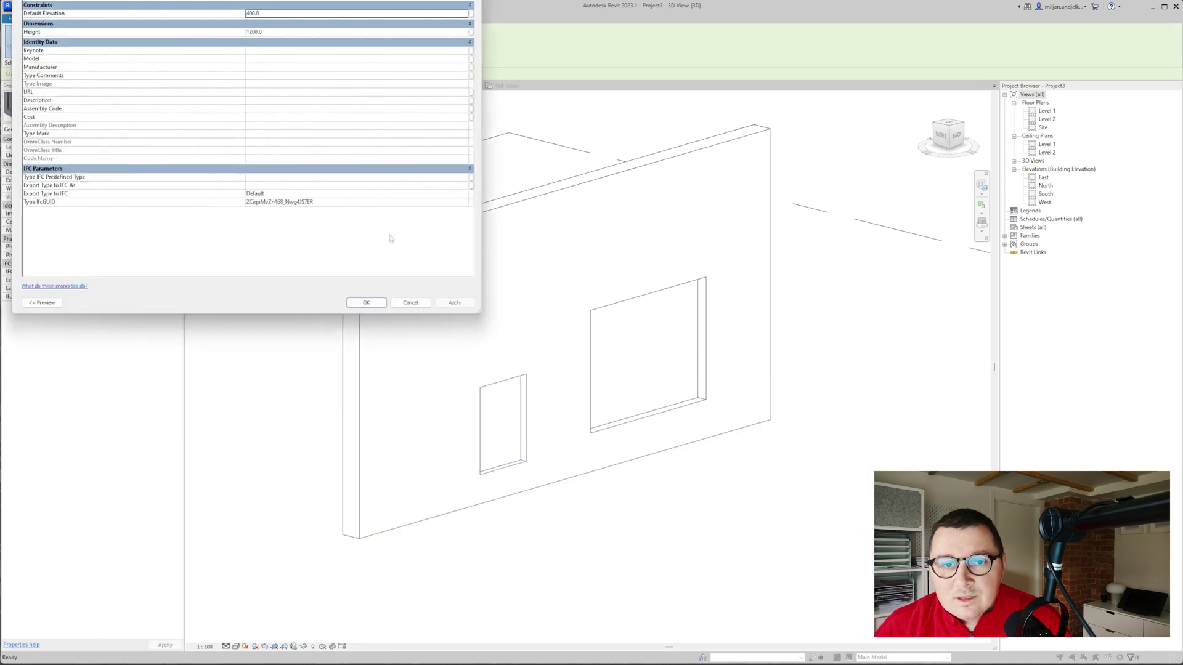
click(411, 302)
click(401, 40)
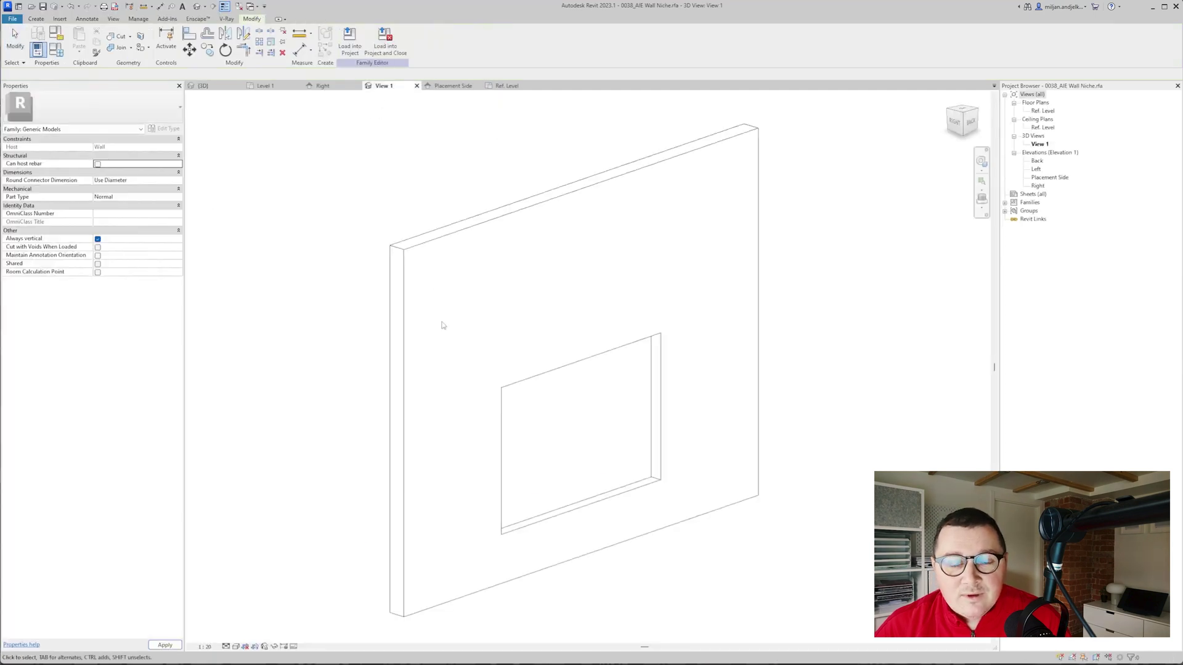
click(56, 53)
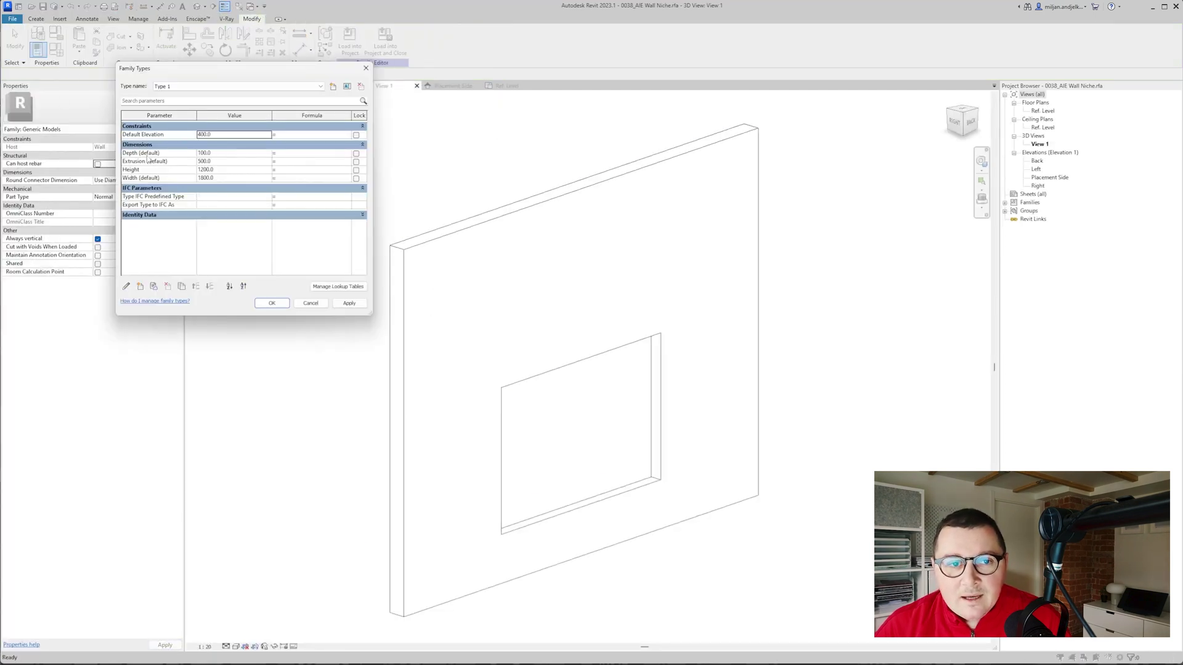
click(140, 172)
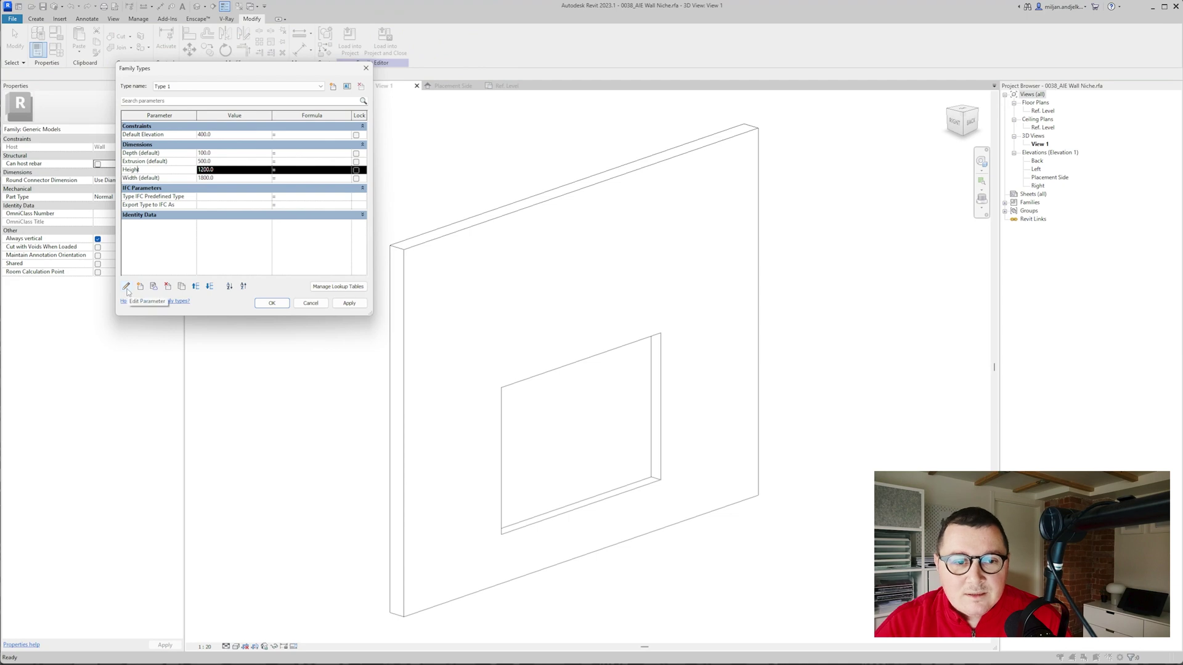
click(127, 287)
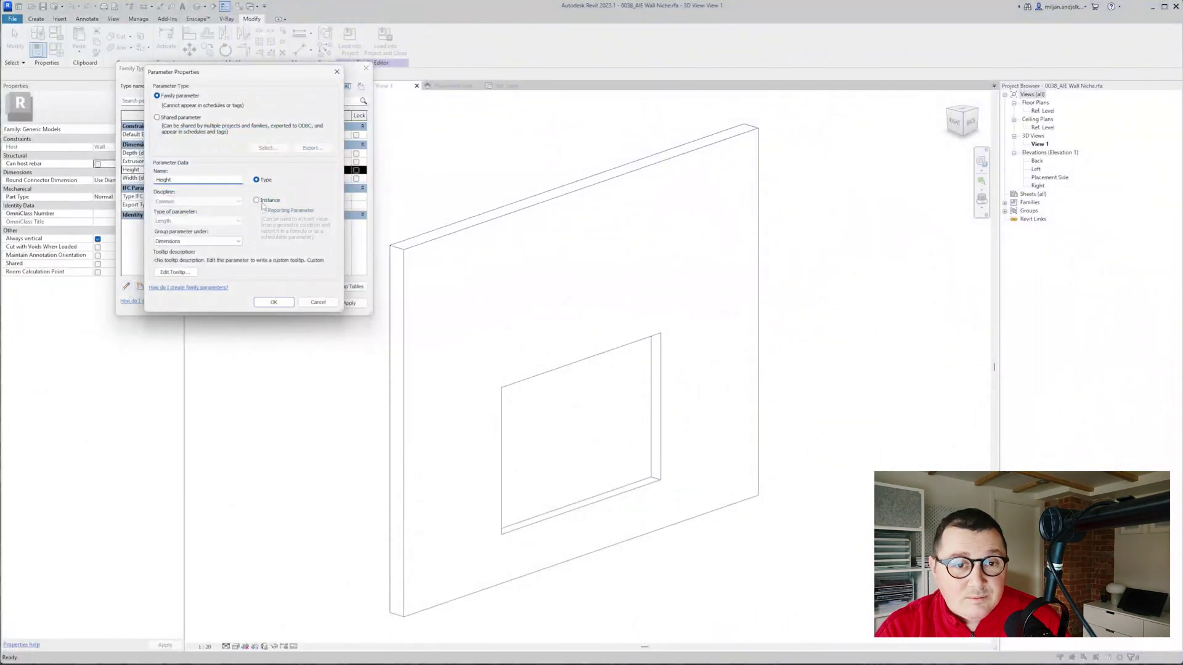
click(257, 201)
click(274, 302)
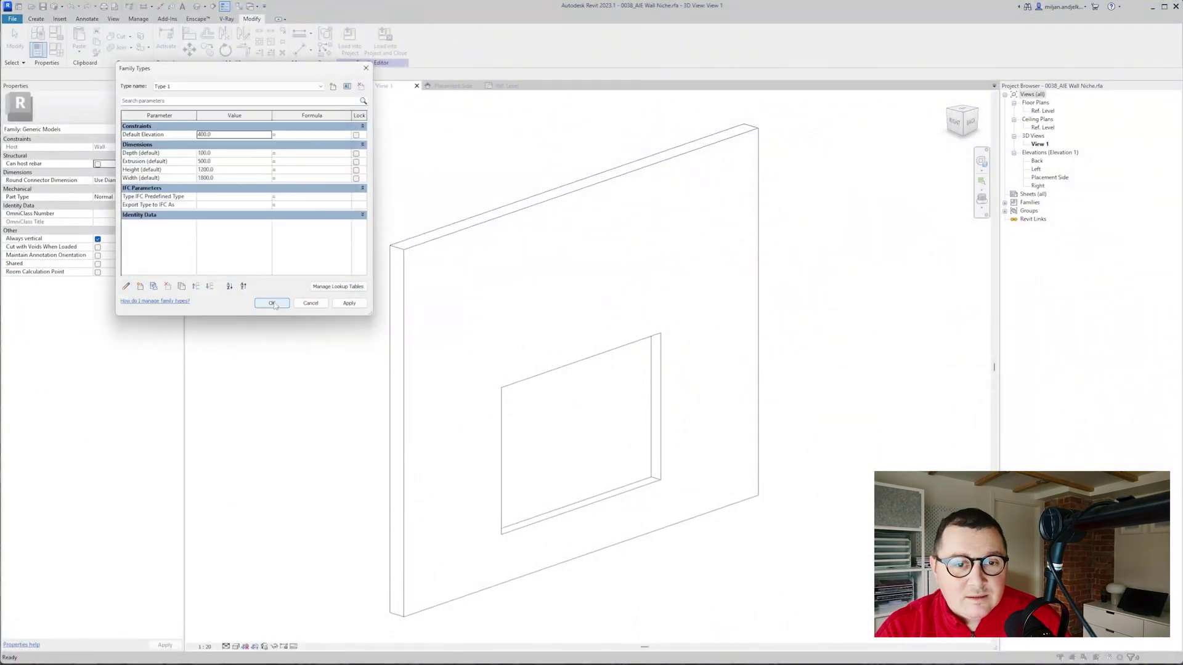
click(272, 303)
click(348, 50)
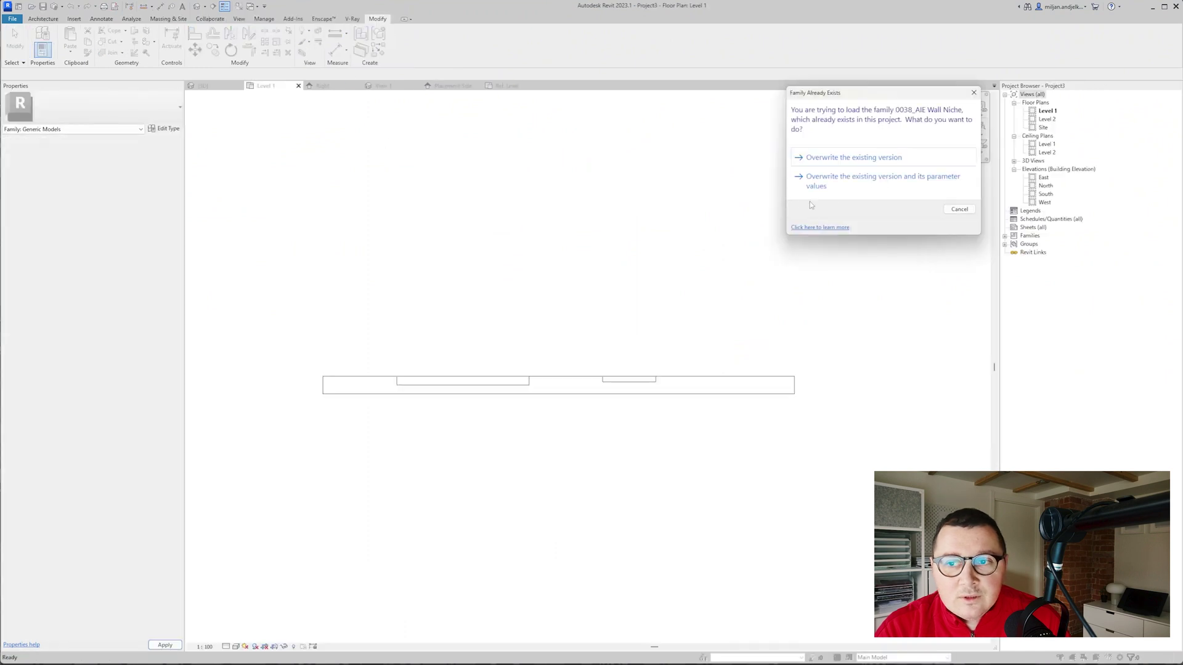
click(855, 183)
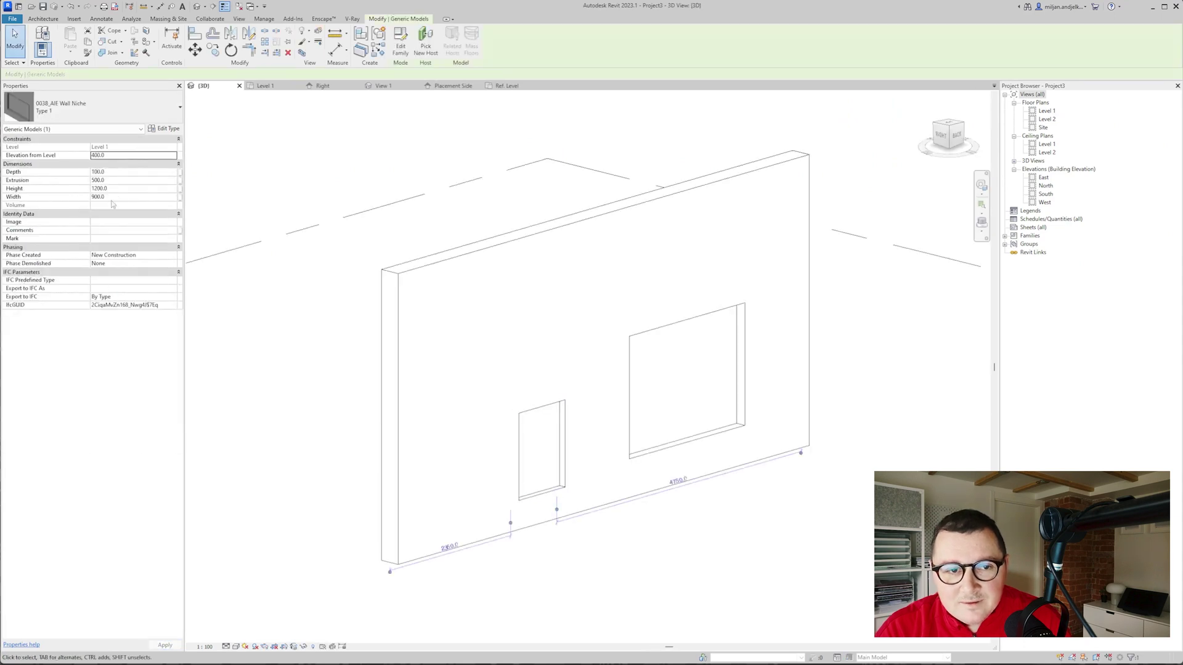
- Set the placed niche's Height to 1800, Width to 1200 and Depth to 50
click(118, 188)
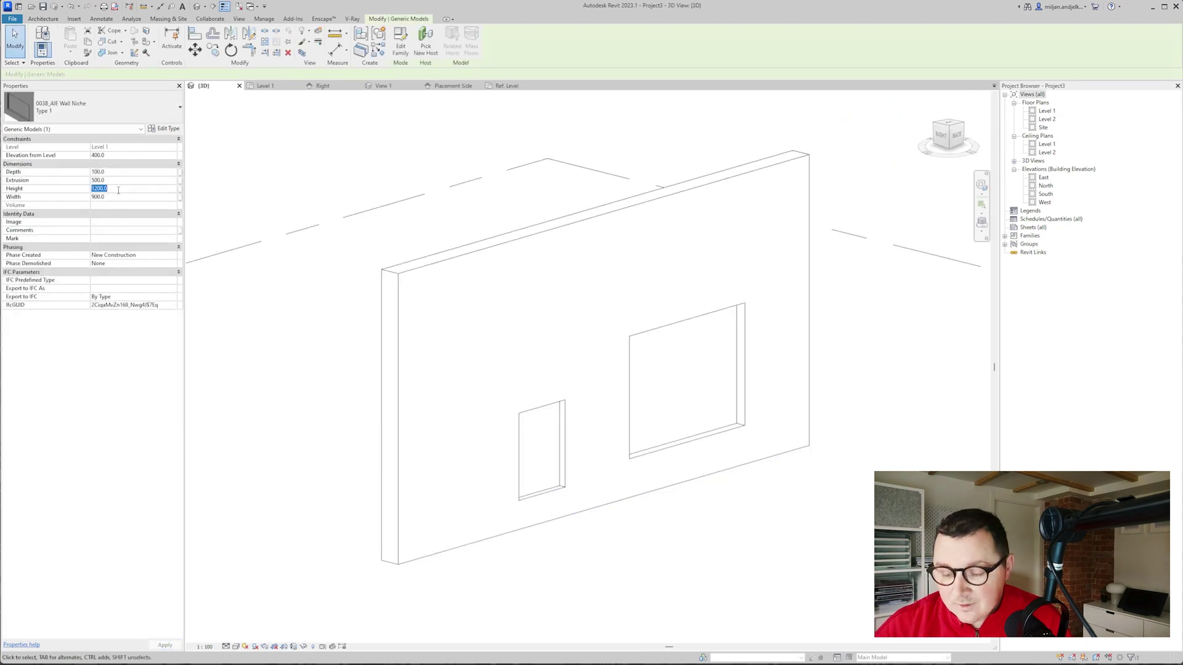
text(18)
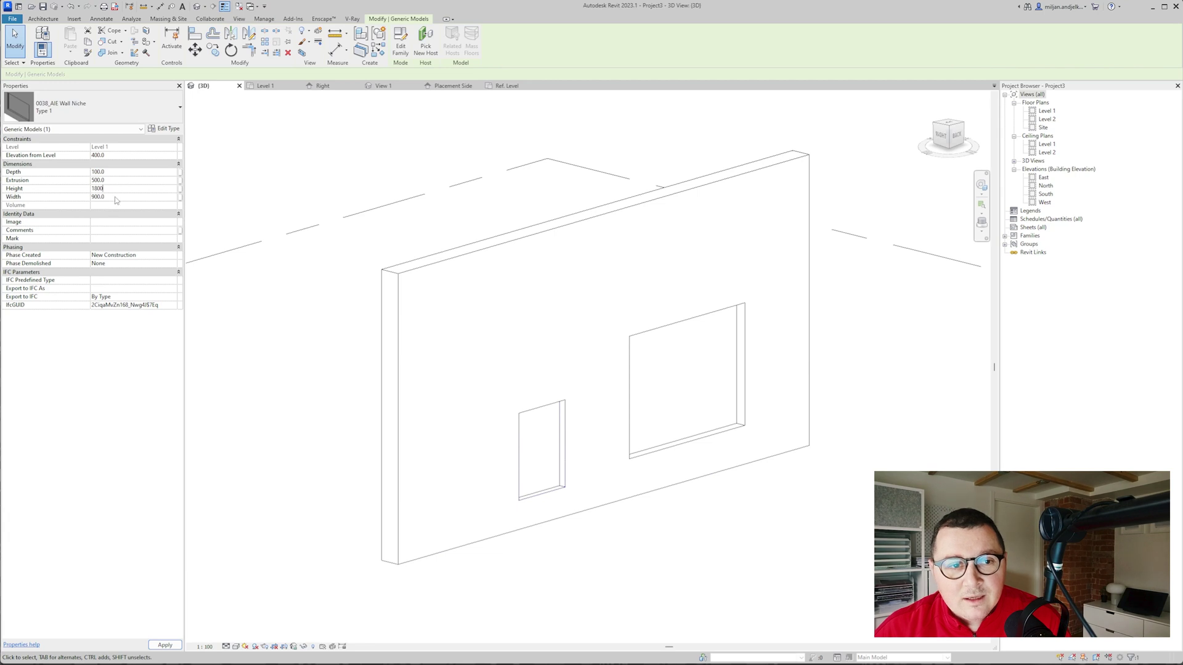
click(115, 196)
text(1200)
key(Return)
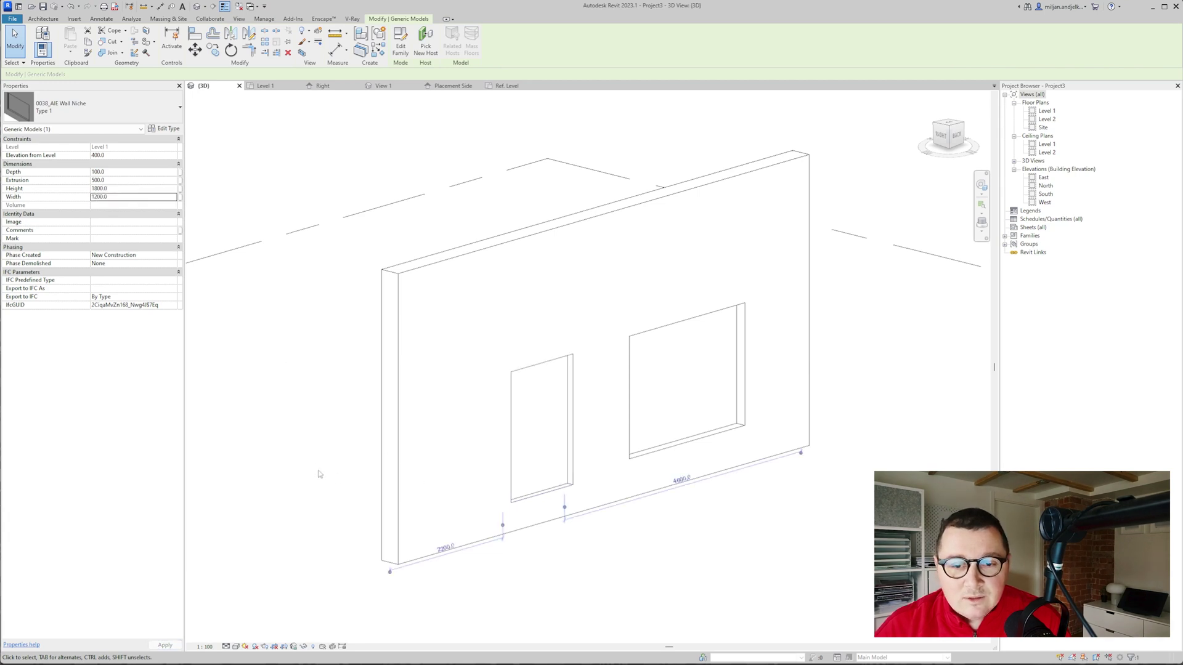
click(109, 172)
text(50)
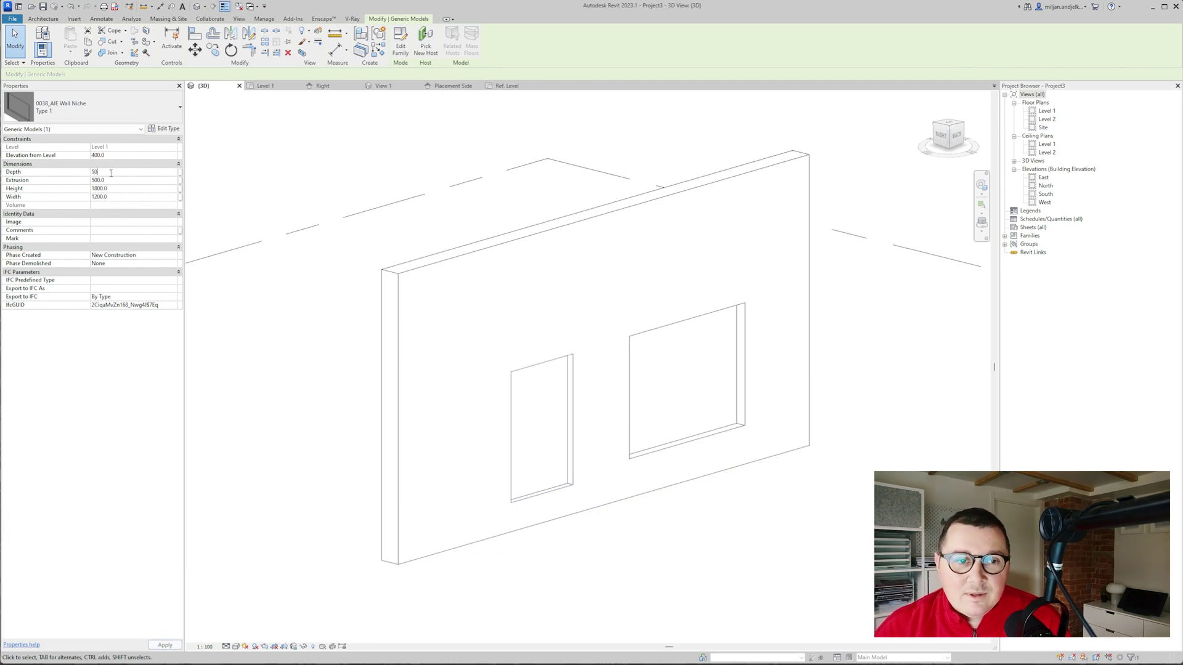
key(Return)
click(317, 370)
- Stretch the wall's end nearest the loaded niche outward to a wall length of about 13500 mm
click(384, 558)
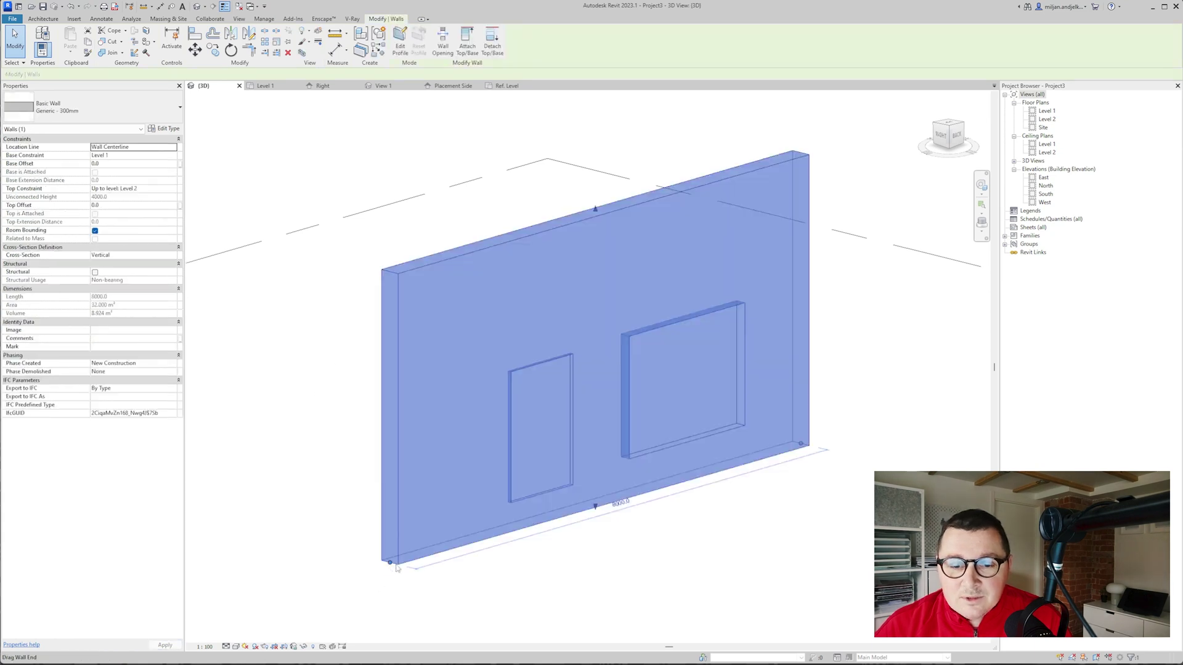
middle_drag(384, 558, 516, 424)
drag(517, 423, 266, 496)
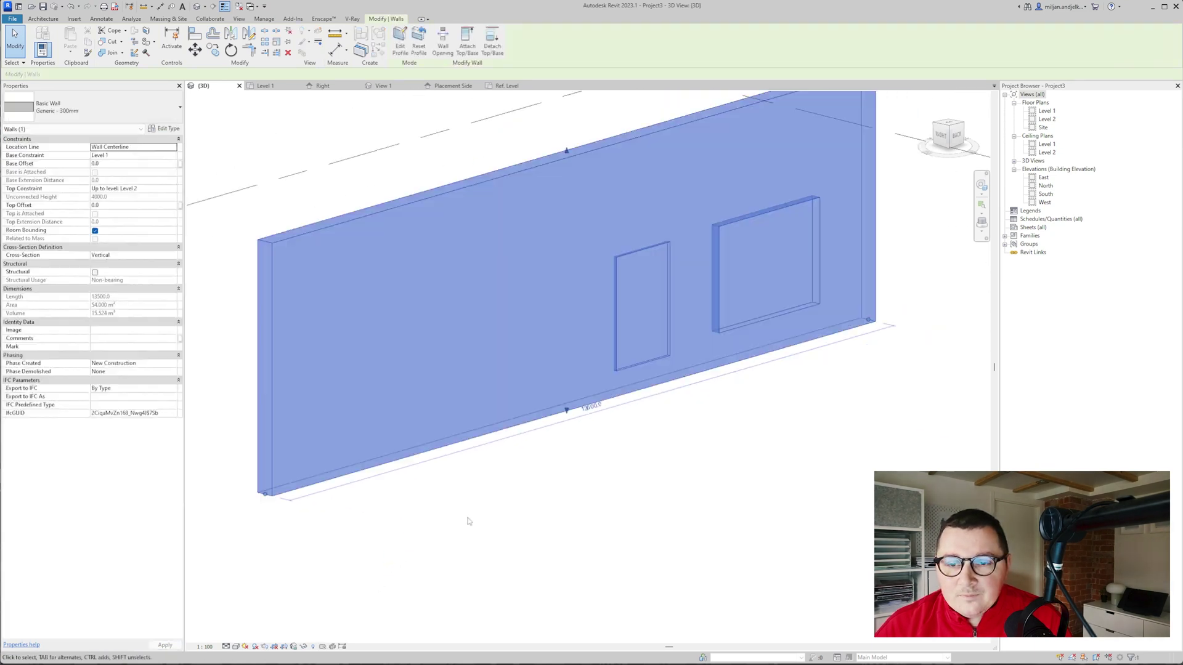
key(Escape)
- Place a second wall niche instance next to the tall niche, on the side of the extended wall end
click(650, 365)
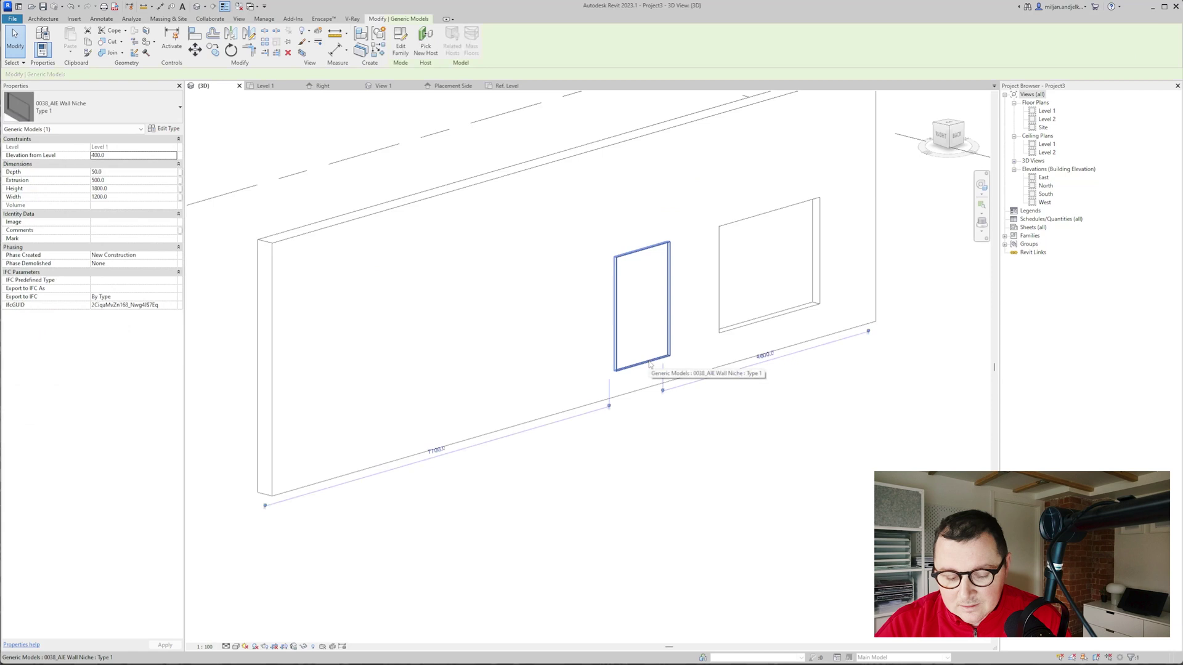
click(652, 369)
click(577, 384)
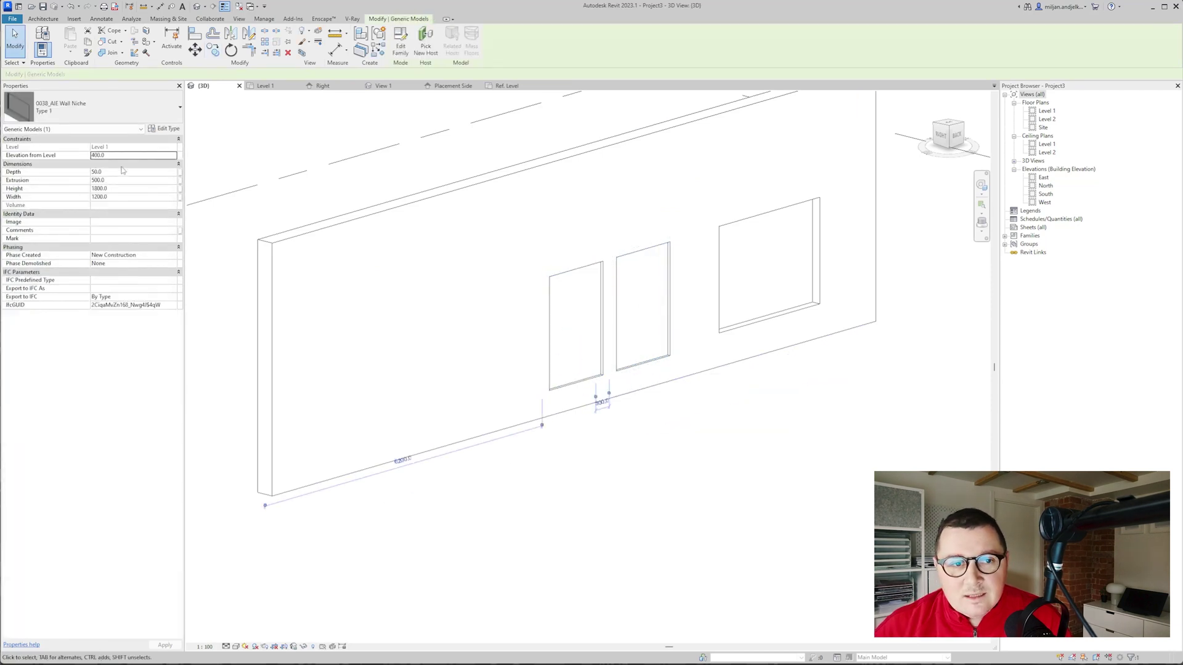
- Set the new niche's Depth to 150, Width to 1800, Height to 1200 and Elevation from Level to 900
click(123, 172)
text(150)
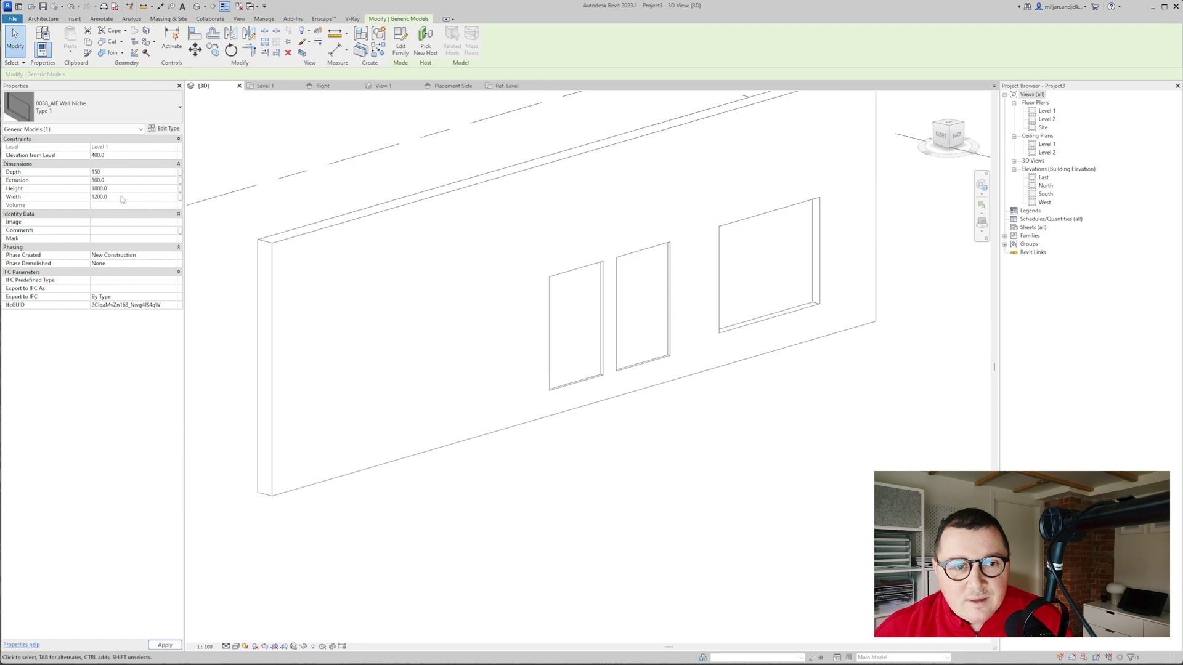
click(122, 197)
text(1)
click(119, 188)
text(12)
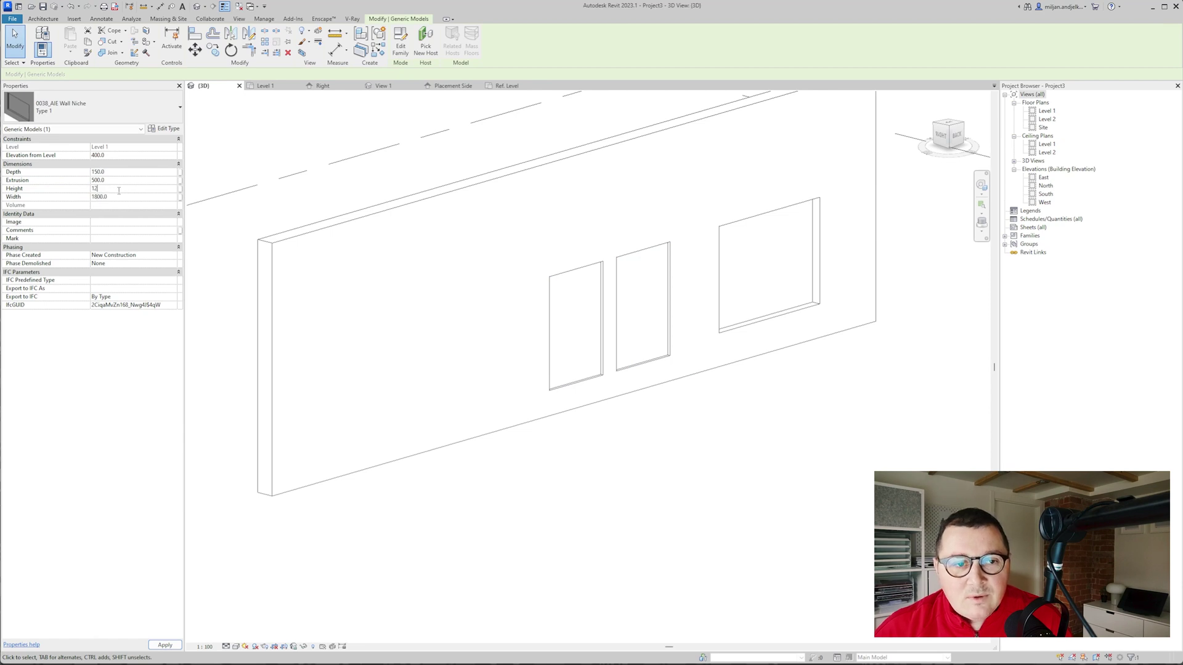
click(586, 484)
- Move the wide niche along the wall so that it overlaps the tall niche
shift+middle_drag(613, 464, 597, 342)
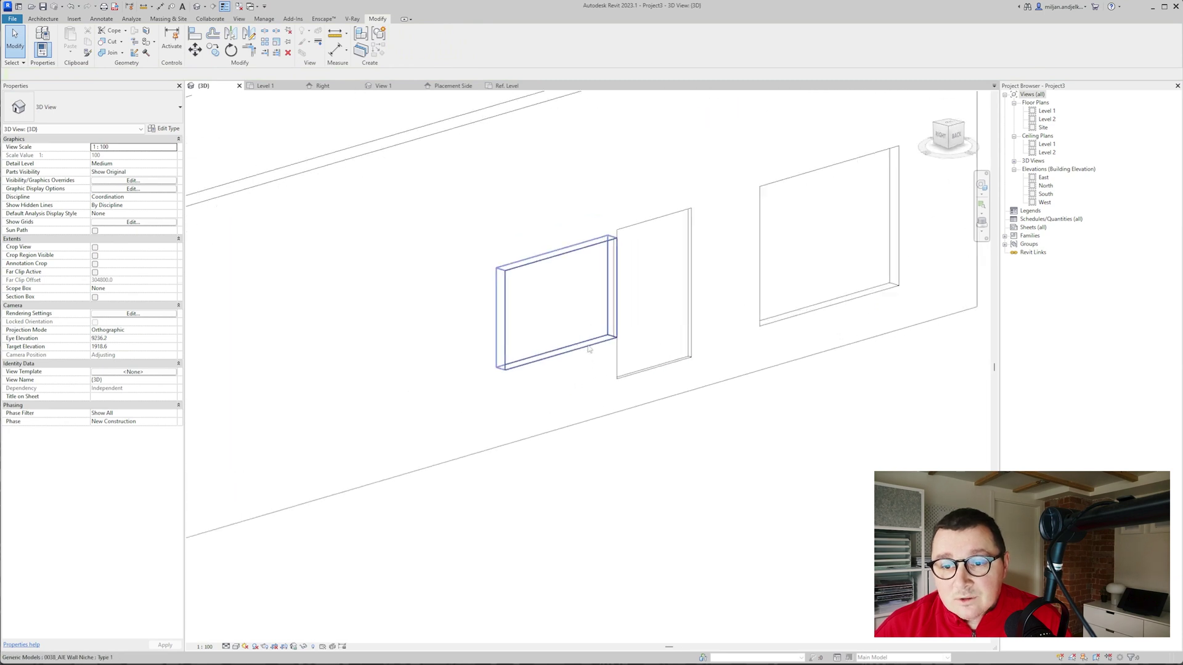
click(598, 342)
click(623, 443)
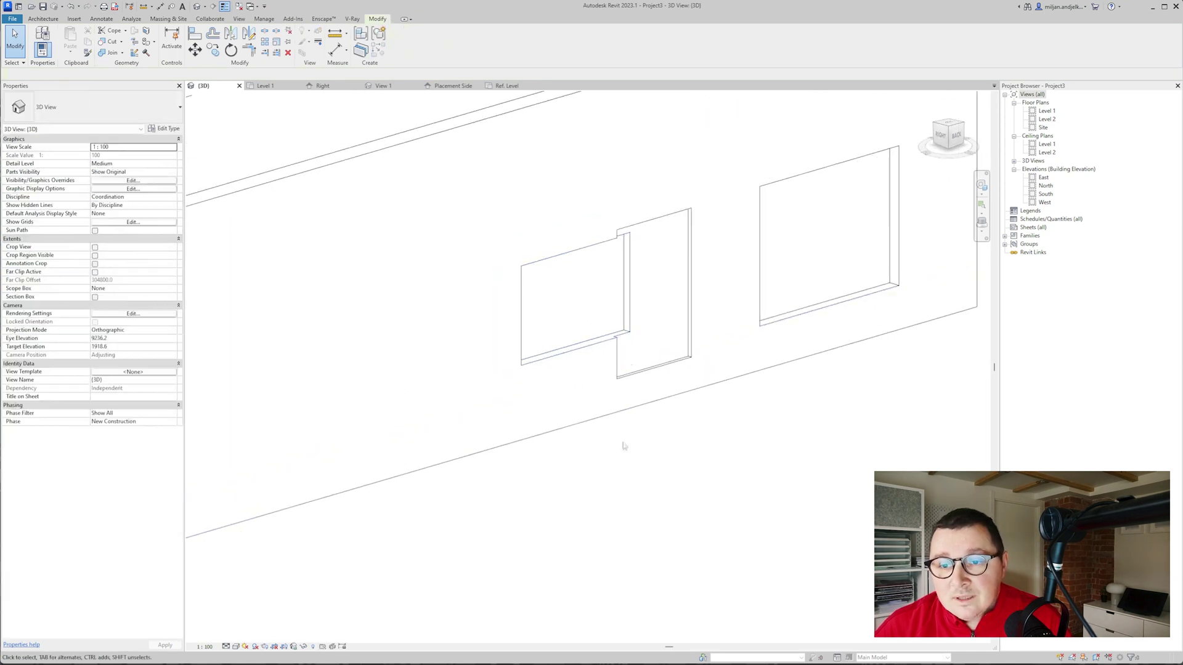
- Create a similar niche from the wide one and place it near the extended end of the wall
shift+middle_drag(623, 443, 685, 421)
scroll(517, 132, up, 3)
click(685, 421)
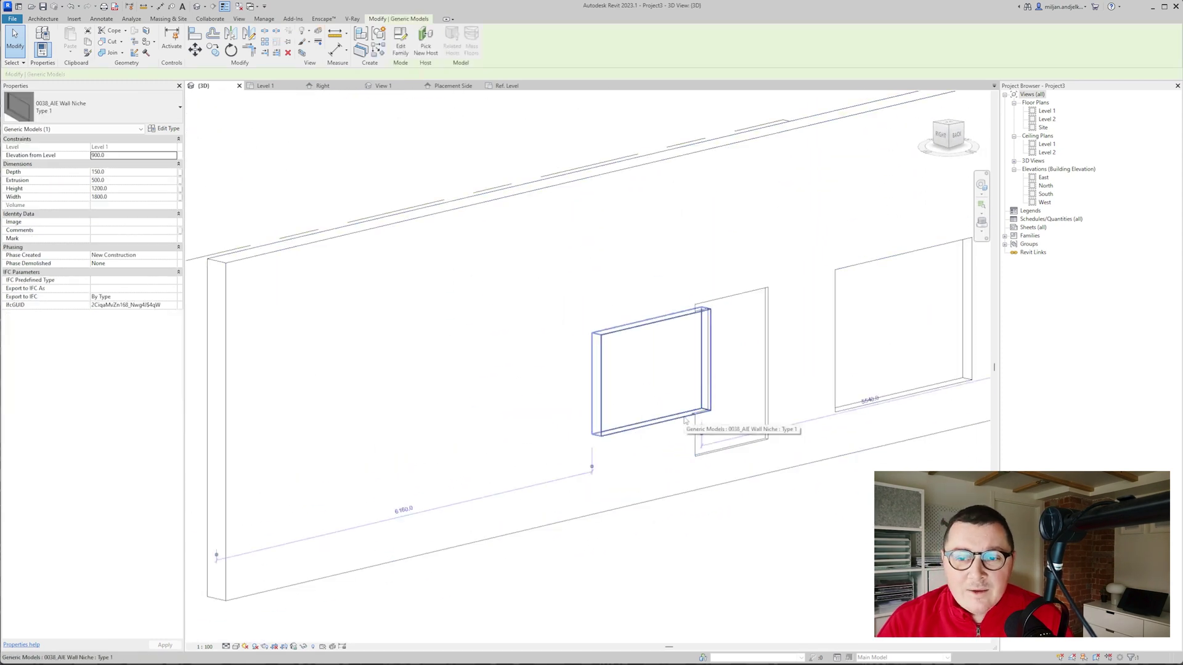
key(c)
key(s)
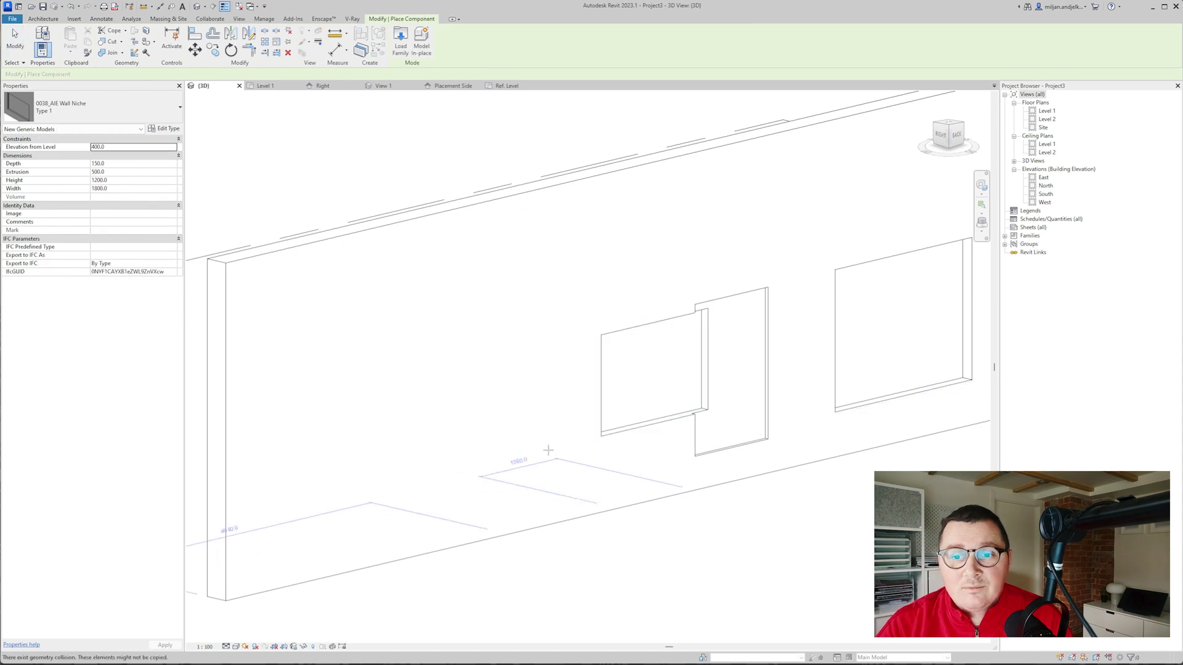
click(304, 424)
key(Escape)
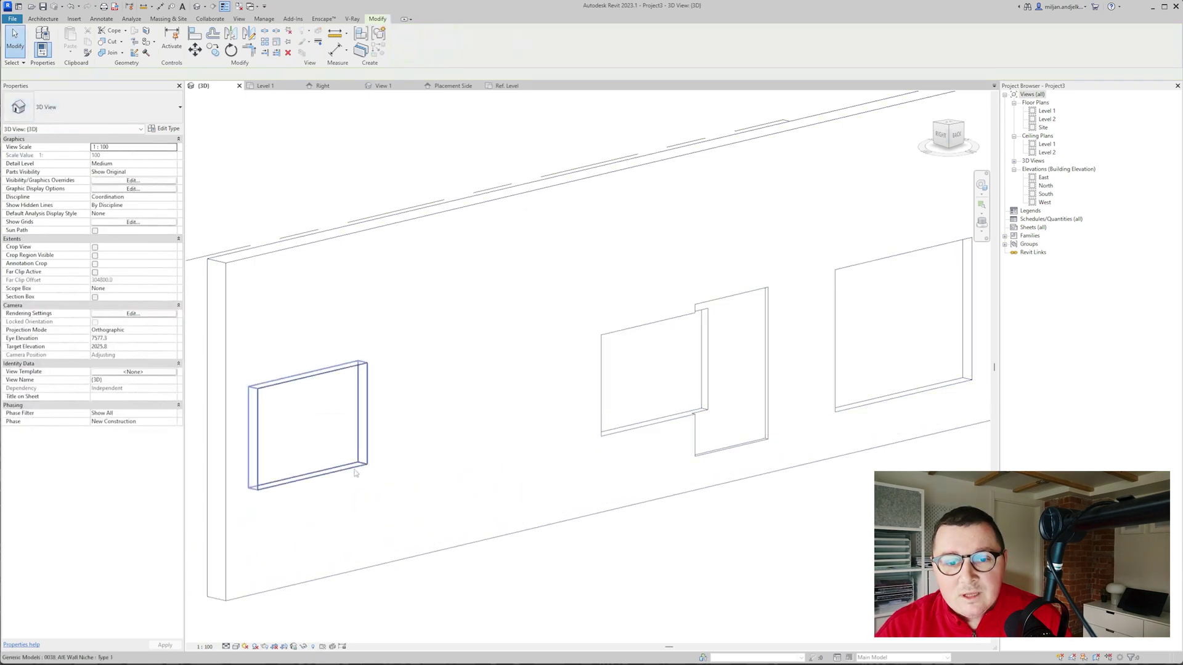
- Set the newly placed niche near the wall end to Elevation from Level 900, Height 600 and Width 600
click(355, 474)
click(123, 155)
text(900)
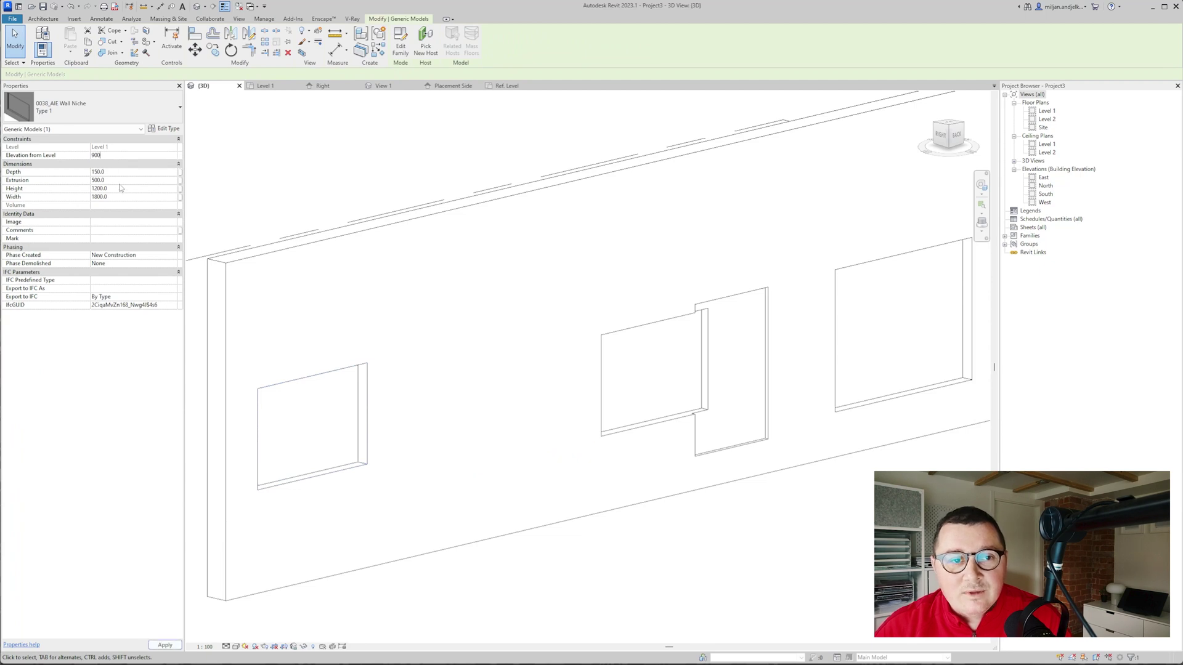
click(122, 189)
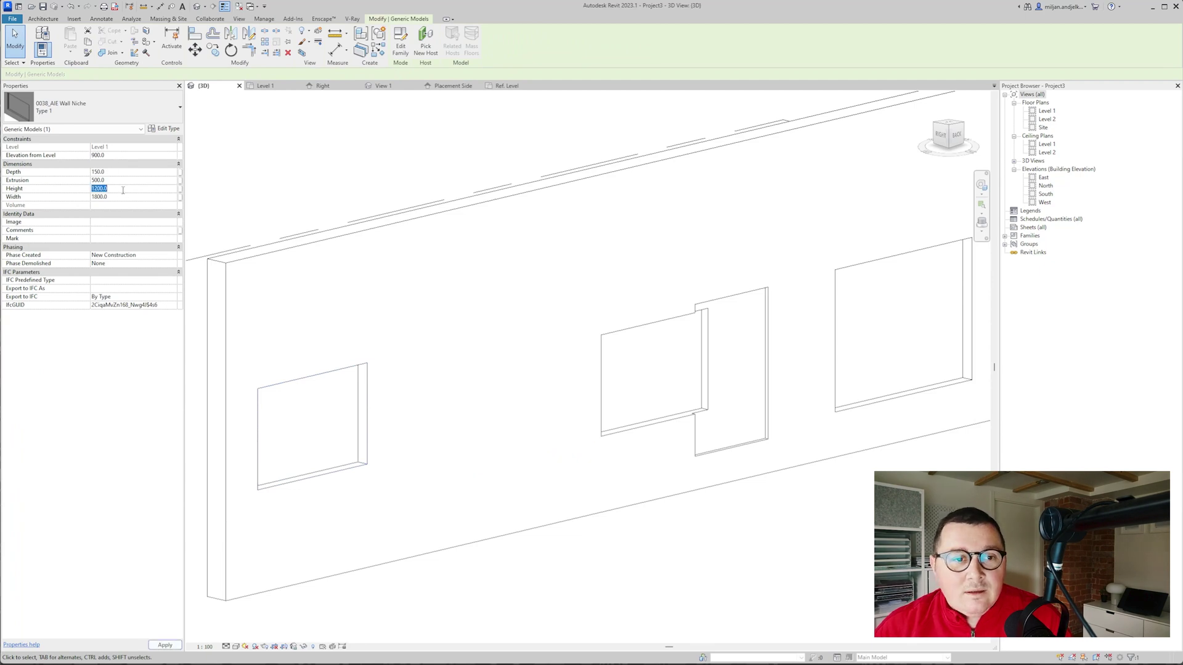
text(600)
click(122, 197)
text(6)
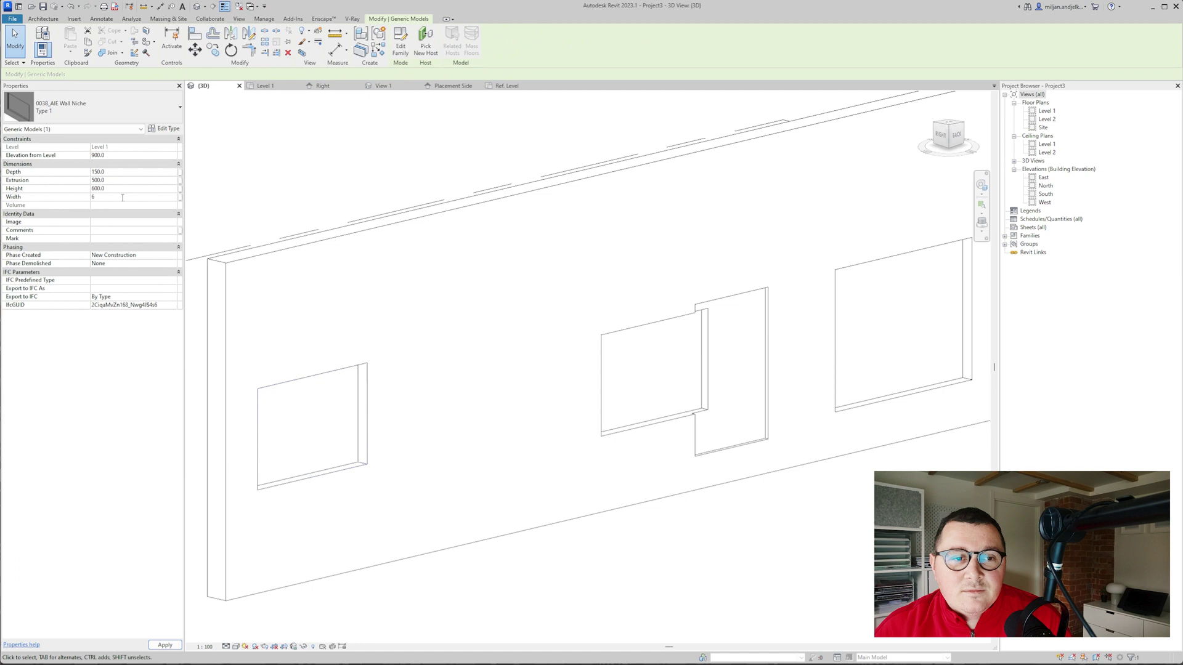
text(00)
mouse_move(368, 487)
shift+middle_down()
mouse_move(652, 491)
mouse_move(368, 503)
shift+middle_up()
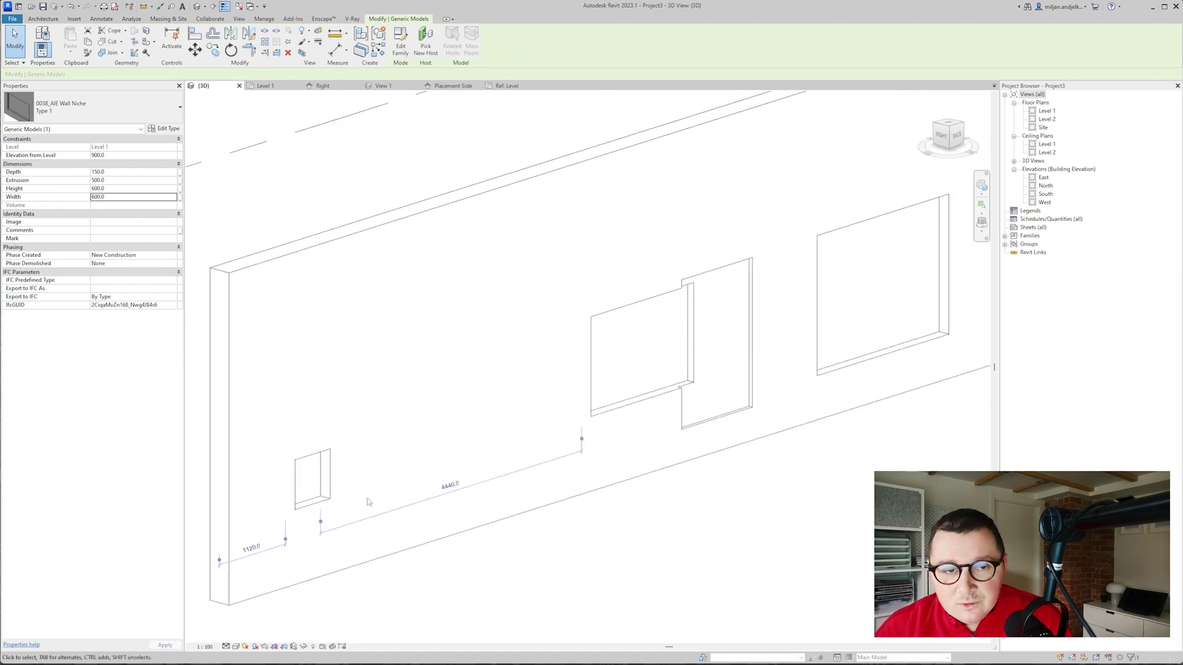
- Set the small niche's Depth to 400 and deselect it
click(118, 172)
text(400.0)
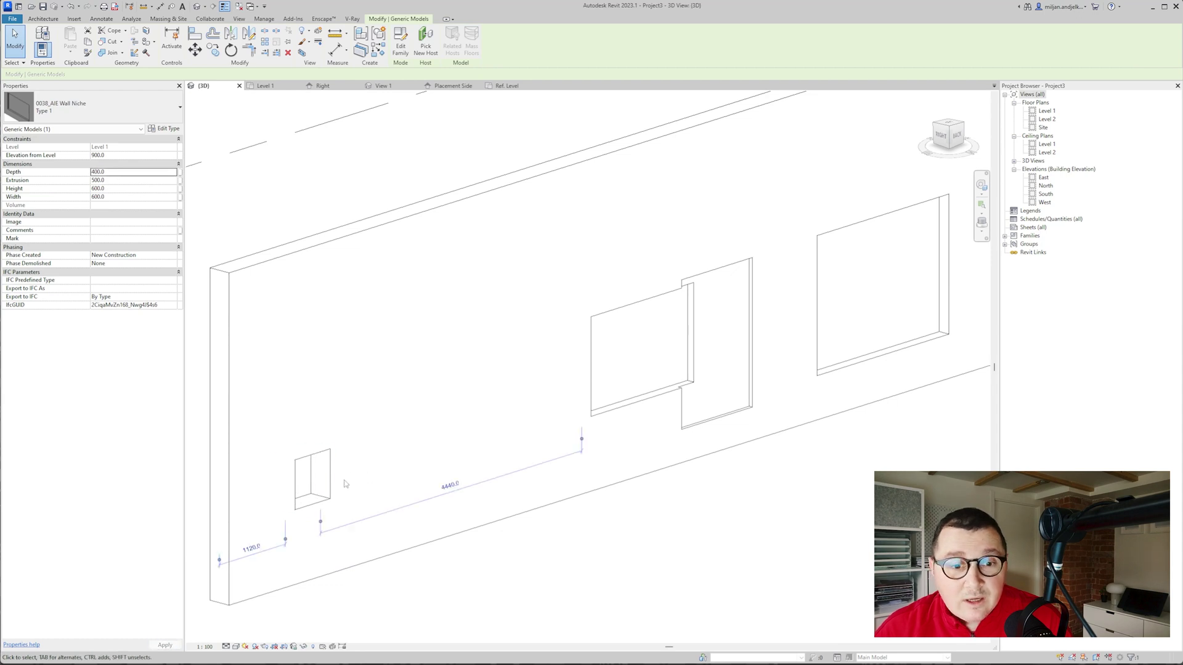
shift+middle_drag(345, 485, 594, 496)
key(Escape)
shift+middle_drag(438, 492, 489, 541)
click(432, 548)
key(Escape)
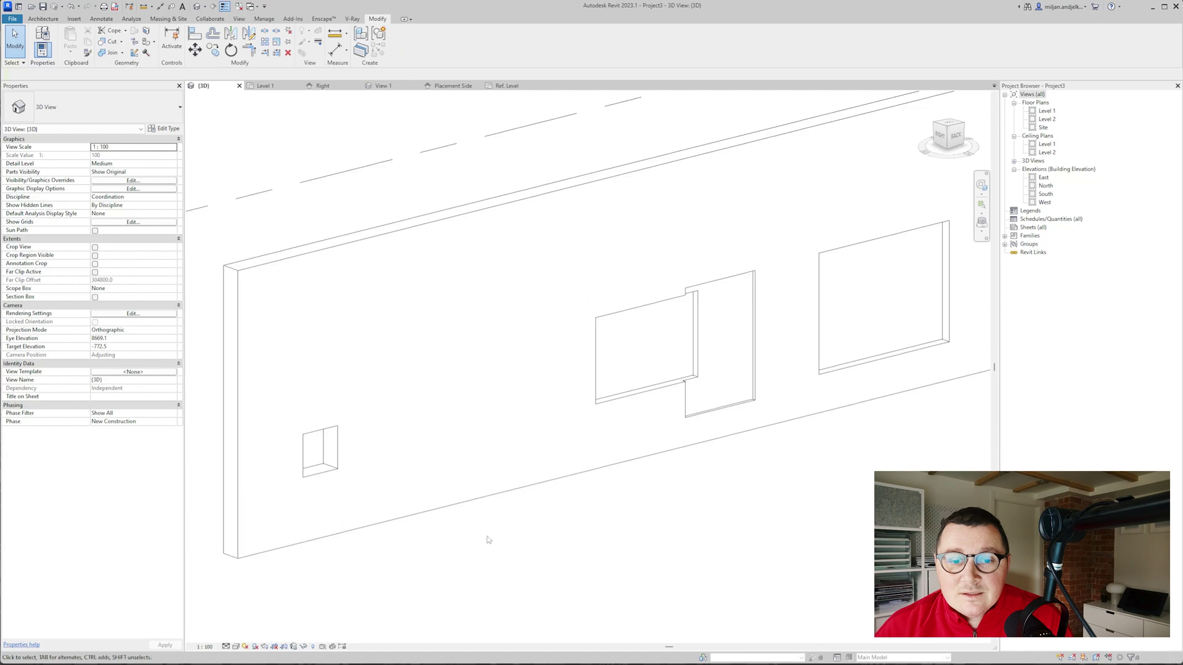
scroll(490, 586, up, 1)
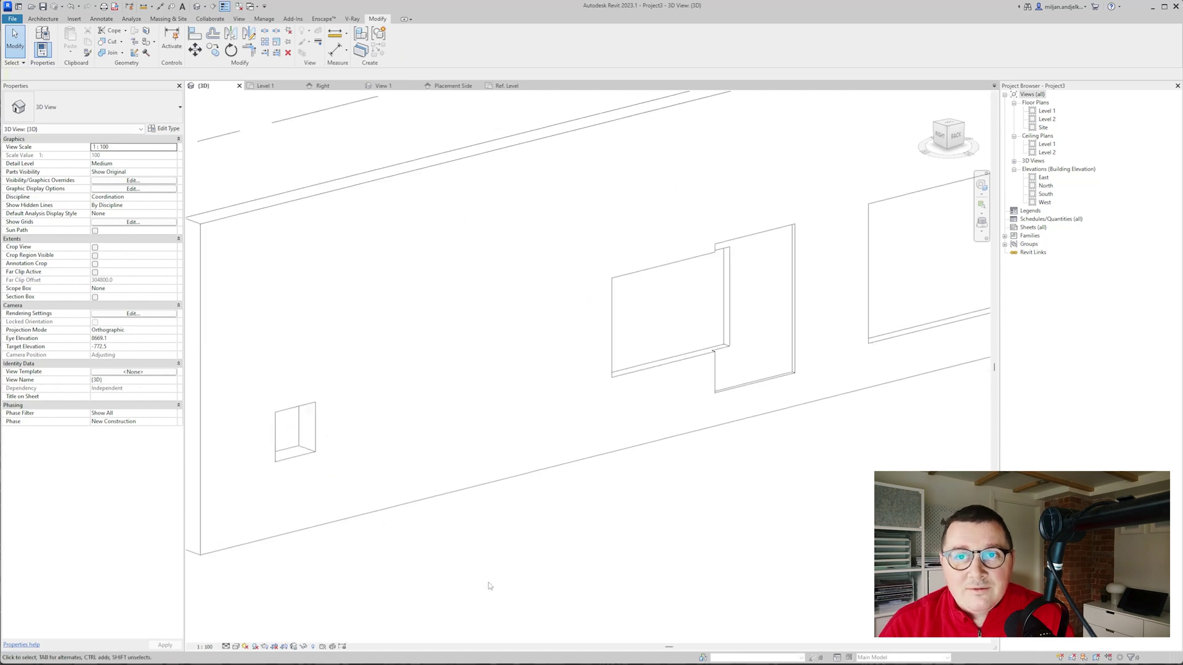